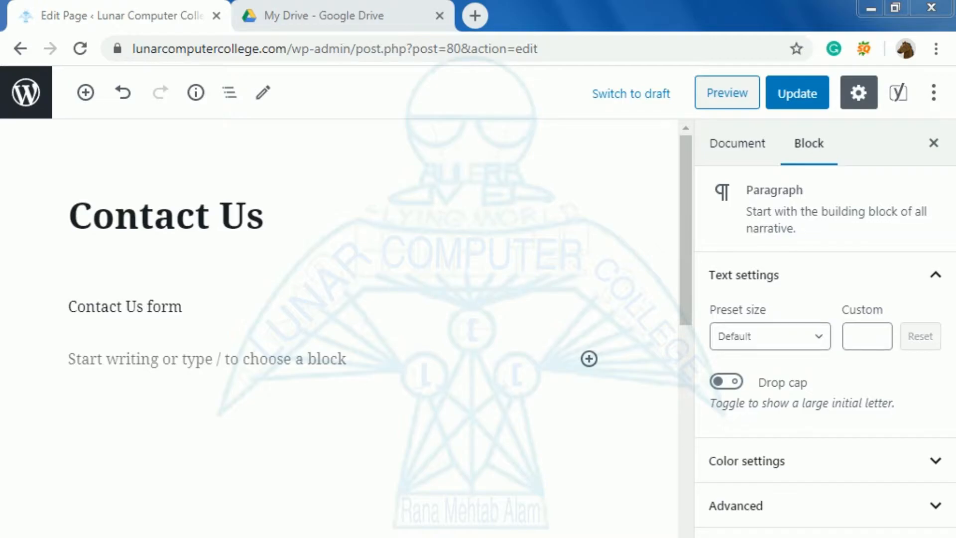
# Leave the WordPress Contact Us page editor and switch to the My Drive tab
pyautogui.click(260, 17)
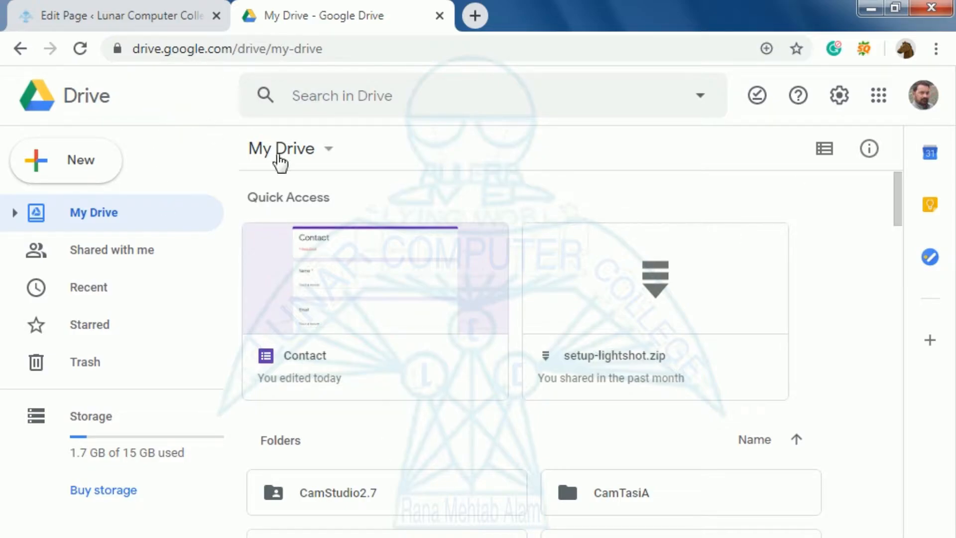
# Create a new blank Google Form from Drive's New > More > Google Forms menu
pyautogui.click(879, 97)
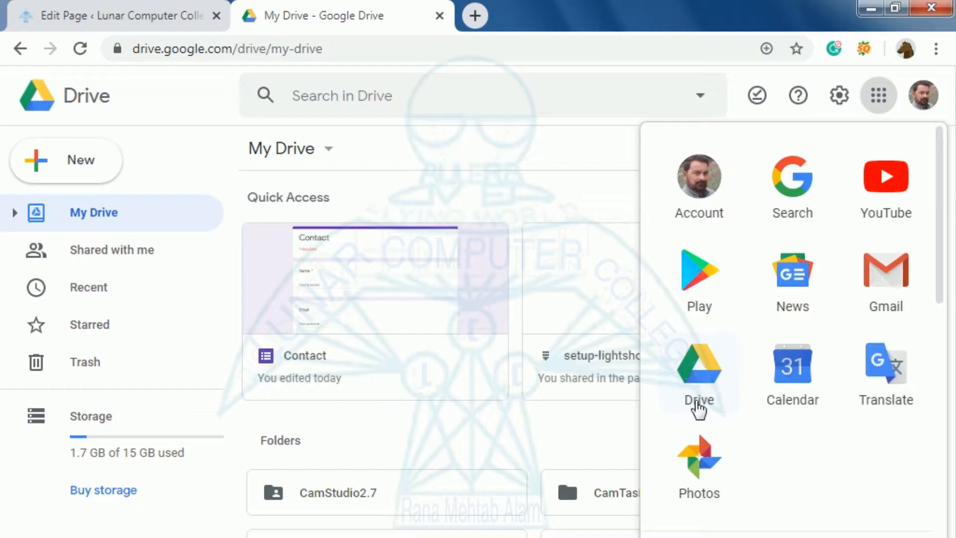
pyautogui.click(389, 95)
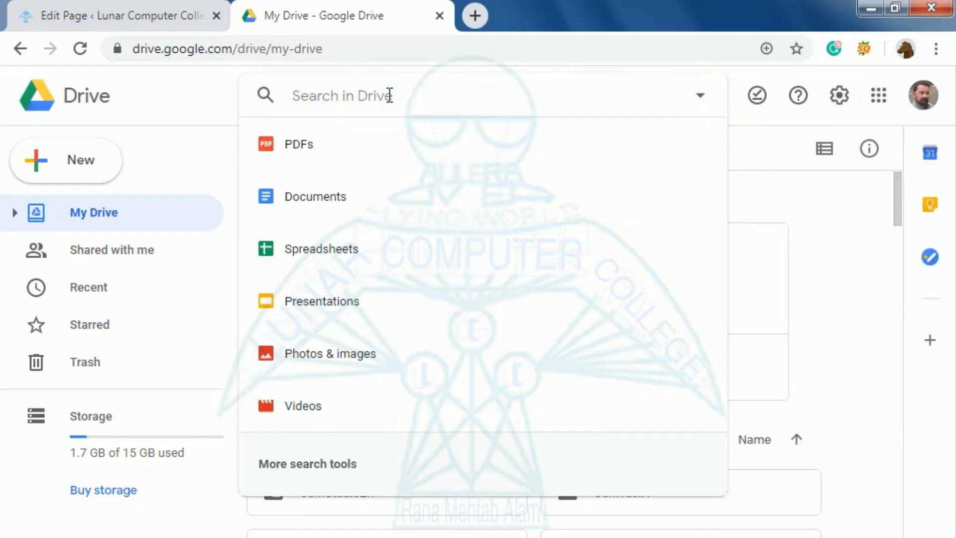
pyautogui.press('Escape')
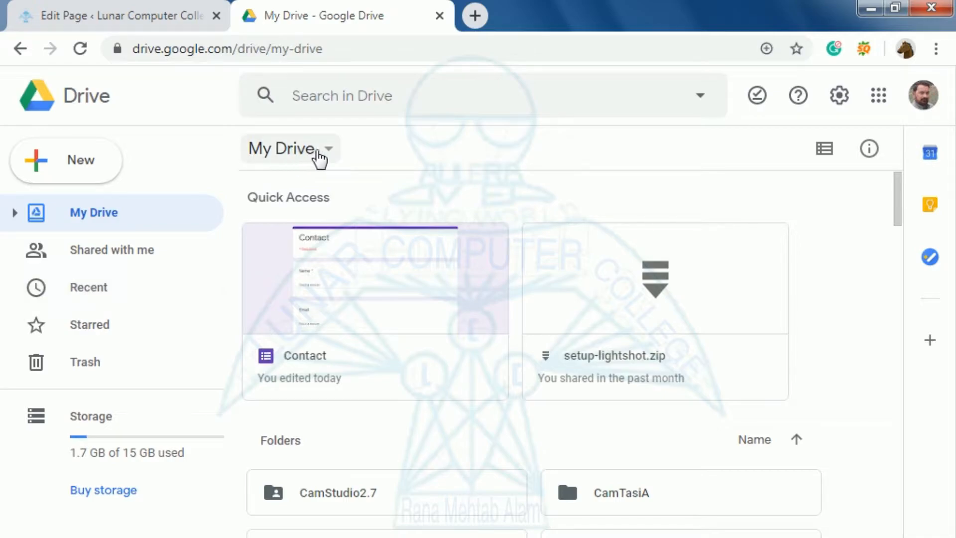
pyautogui.click(340, 148)
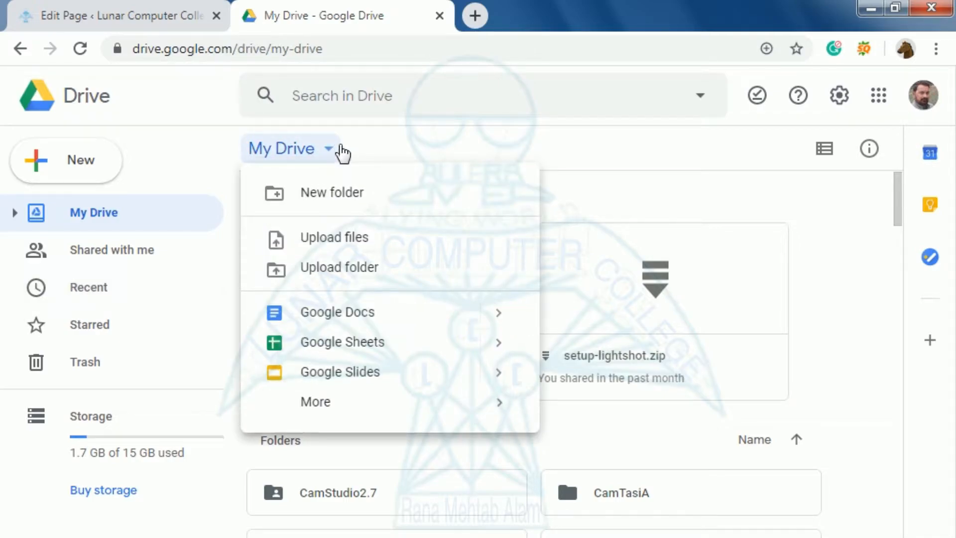
pyautogui.moveTo(326, 404)
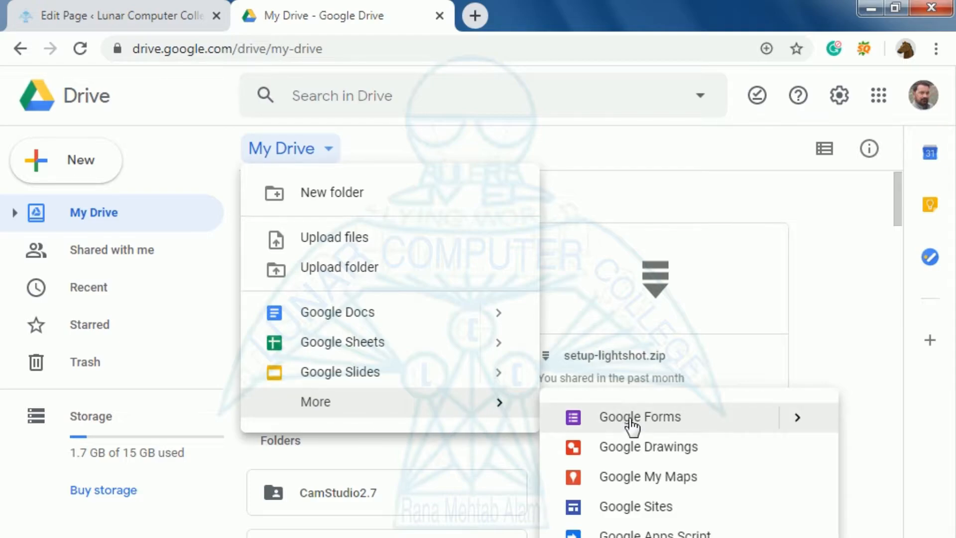
pyautogui.moveTo(796, 419)
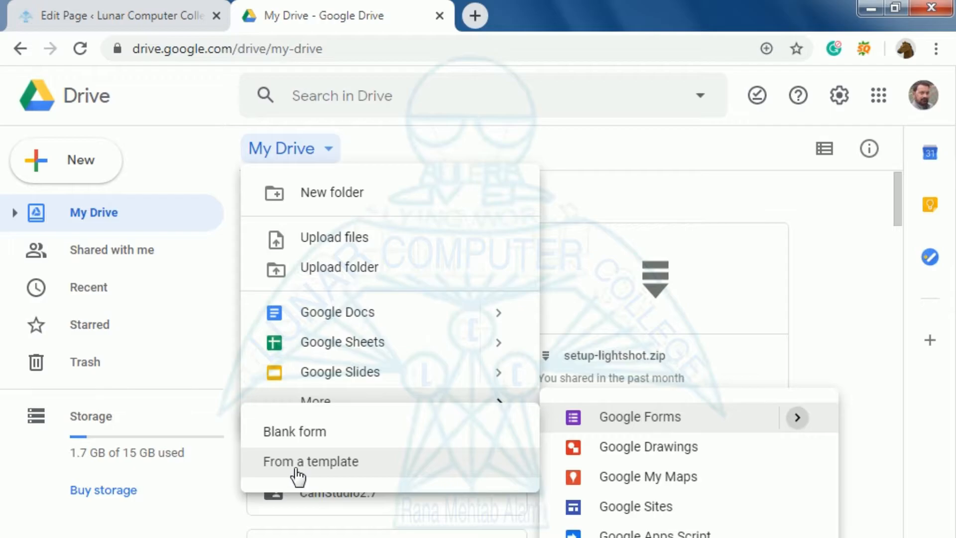
pyautogui.click(300, 434)
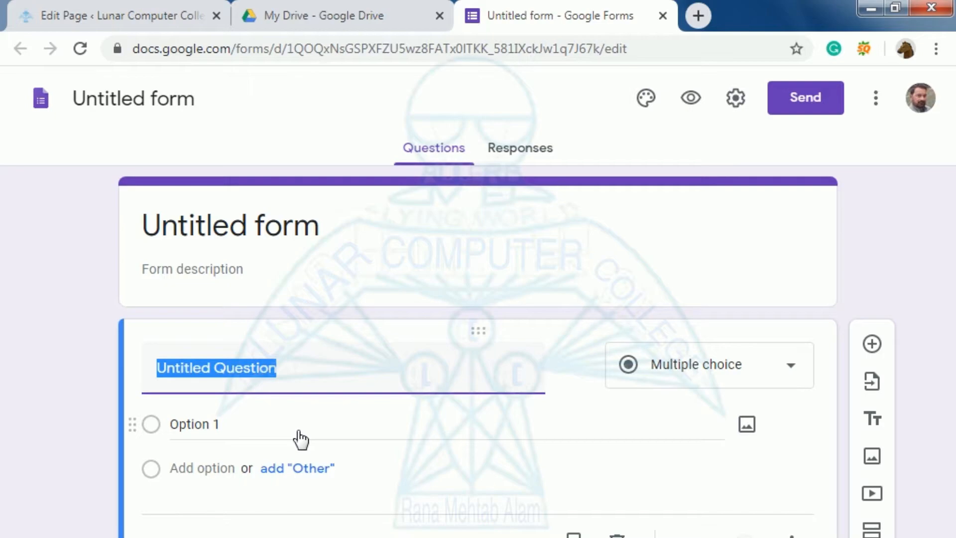
# Title the form 'Contact Us' and apply that name to the form file
pyautogui.click(194, 230)
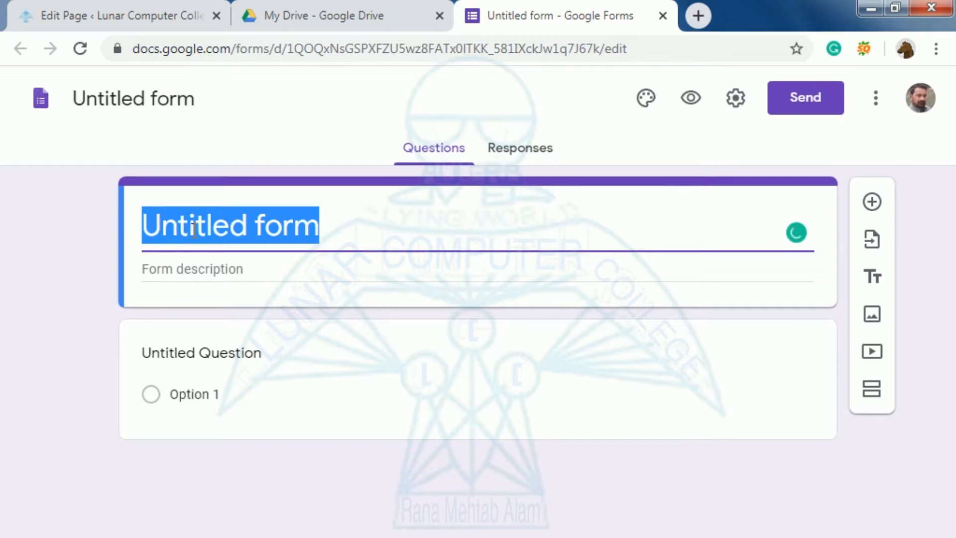
pyautogui.write('Co')
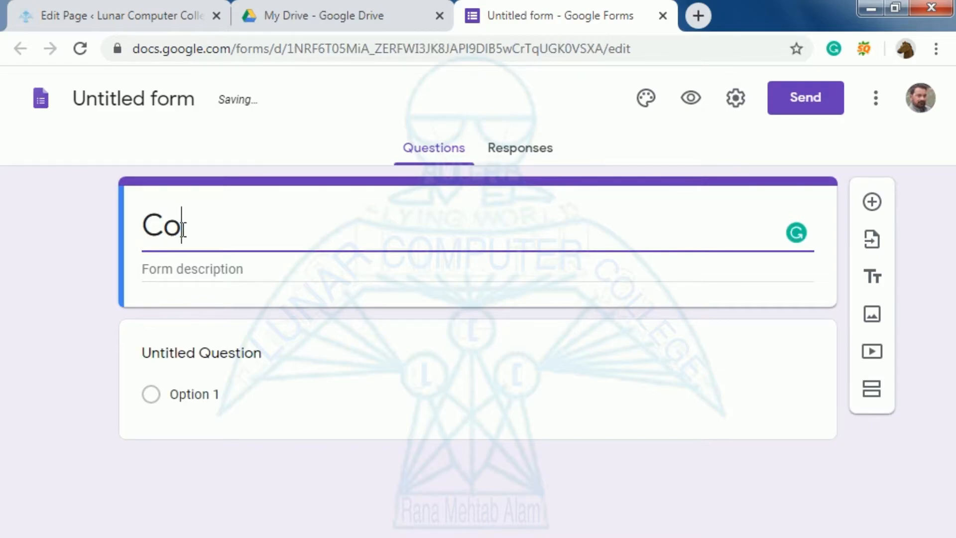
pyautogui.write('ntact ')
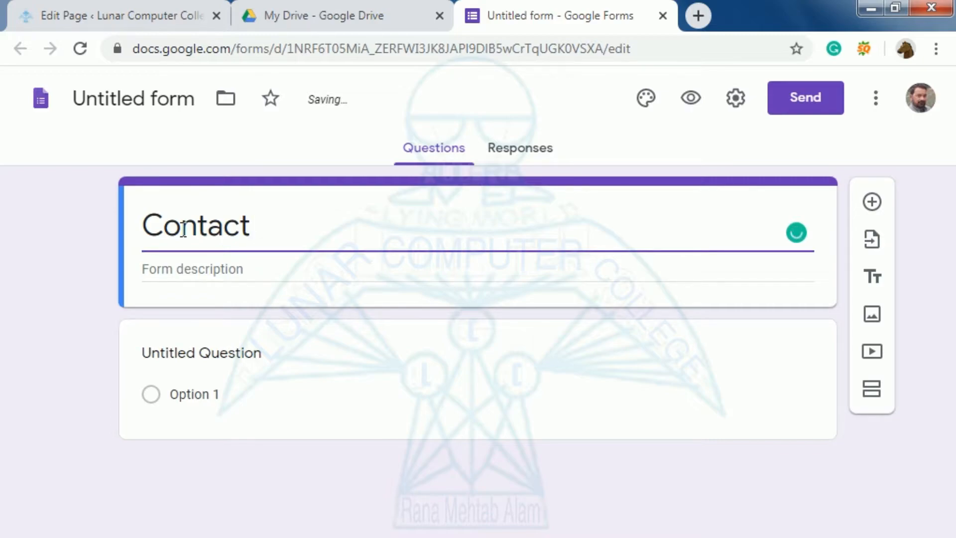
pyautogui.write('Us')
pyautogui.click(126, 102)
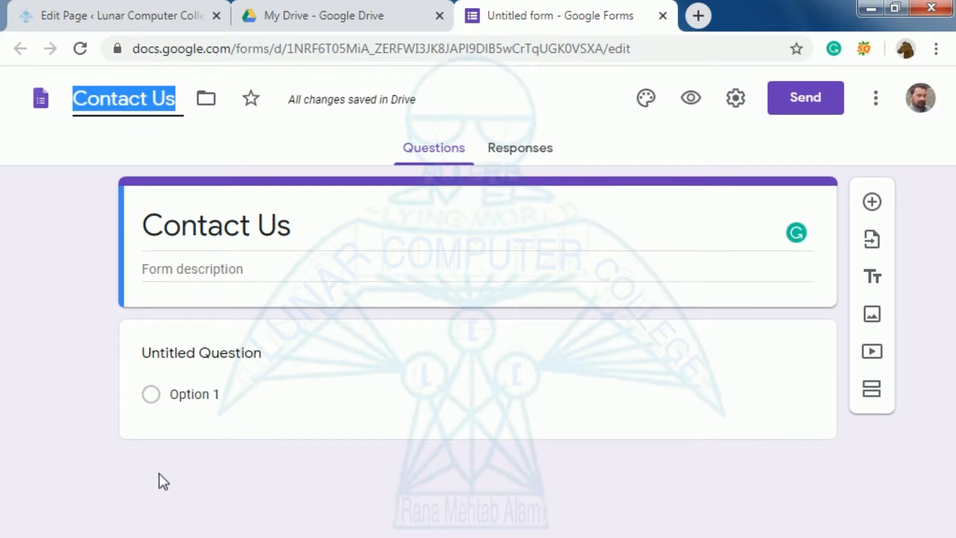
pyautogui.click(159, 352)
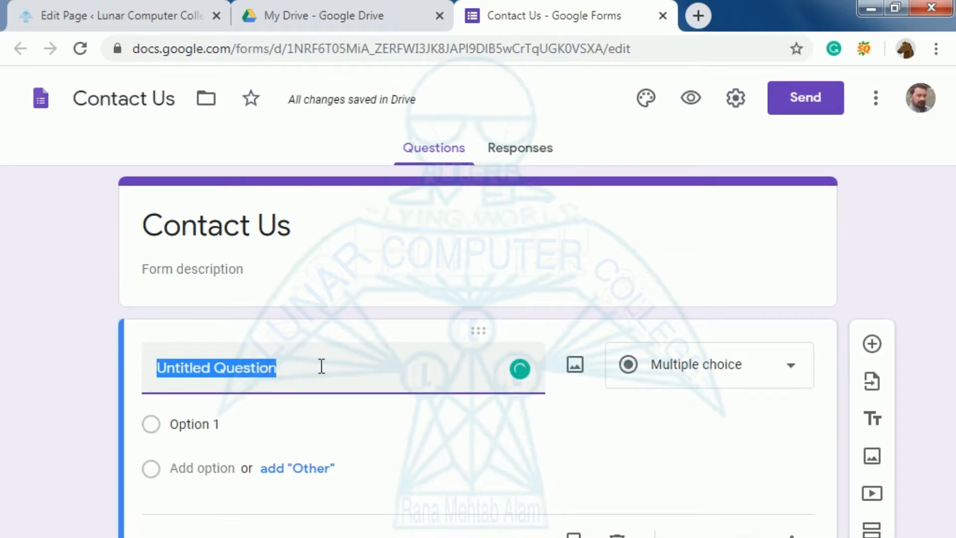
# Make the first question a required 'Name' question and add a second question titled 'Email'
pyautogui.write('Na')
pyautogui.write('mr')
pyautogui.write('e')
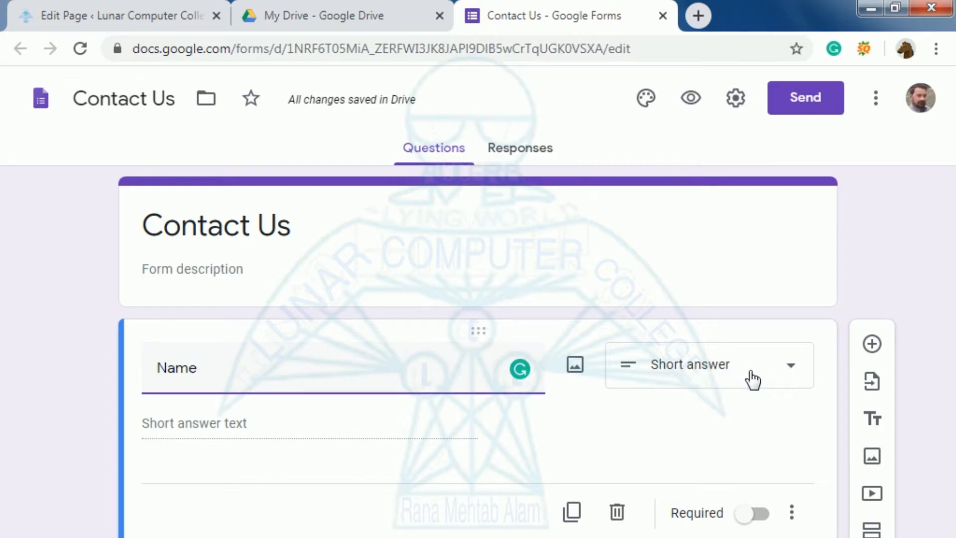
pyautogui.click(750, 513)
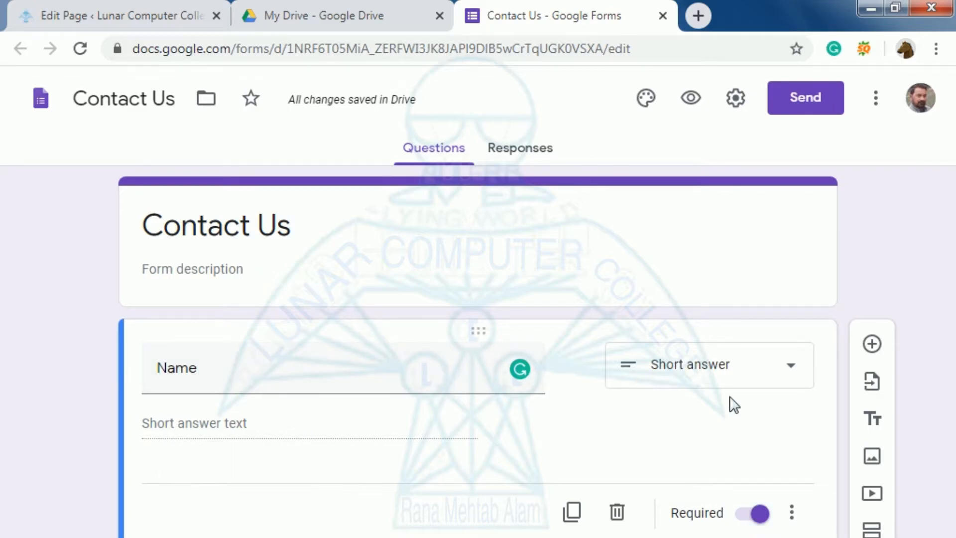
pyautogui.click(873, 346)
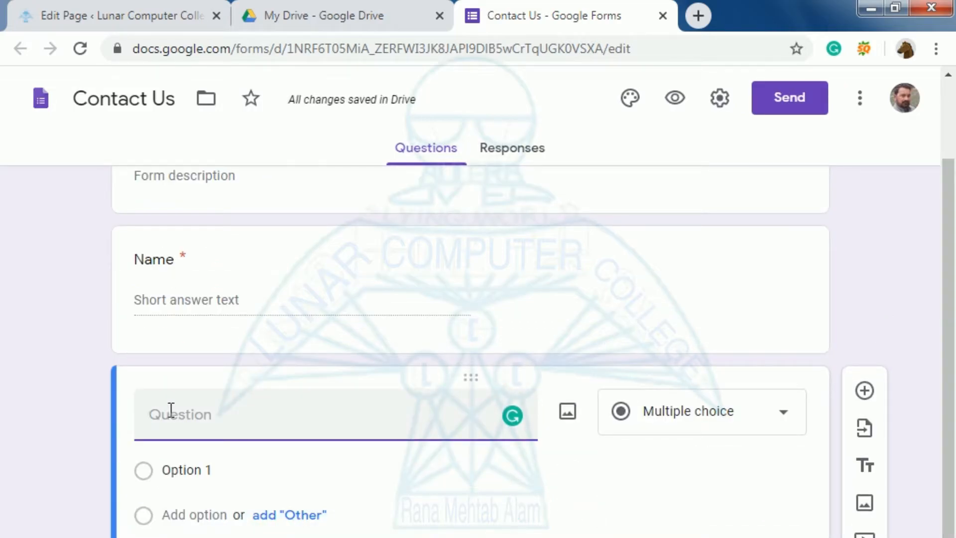
pyautogui.write('E')
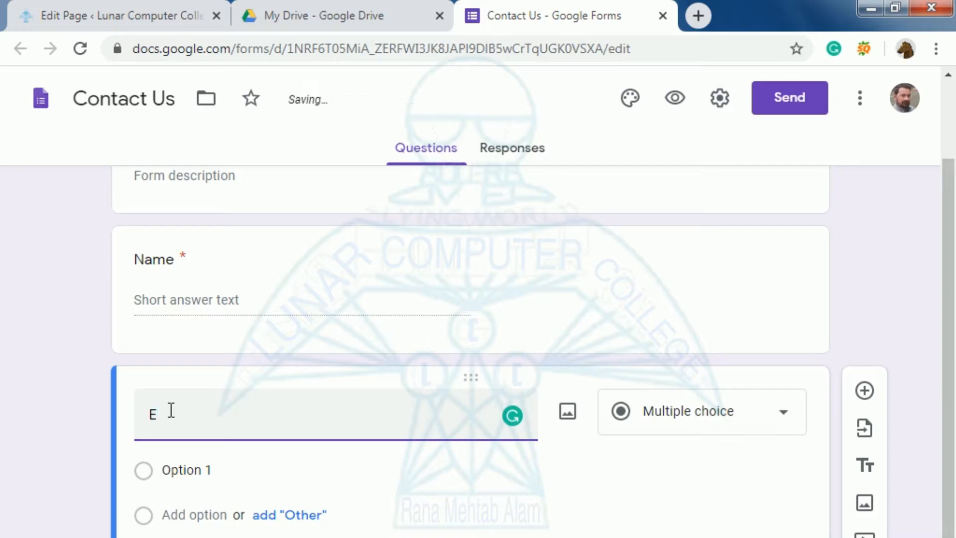
pyautogui.write('mail')
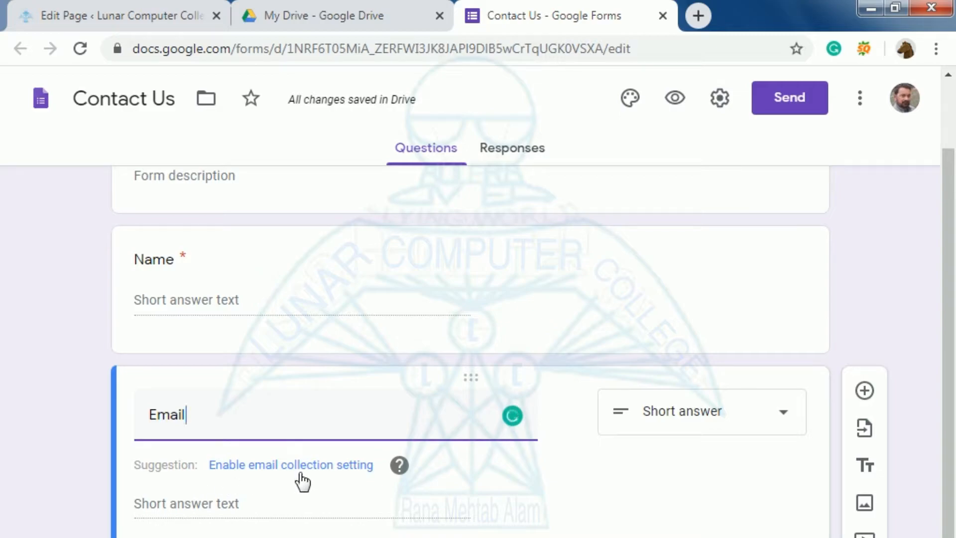
# Enable email collection and turn the remaining question into a required 'Message' question
pyautogui.click(331, 471)
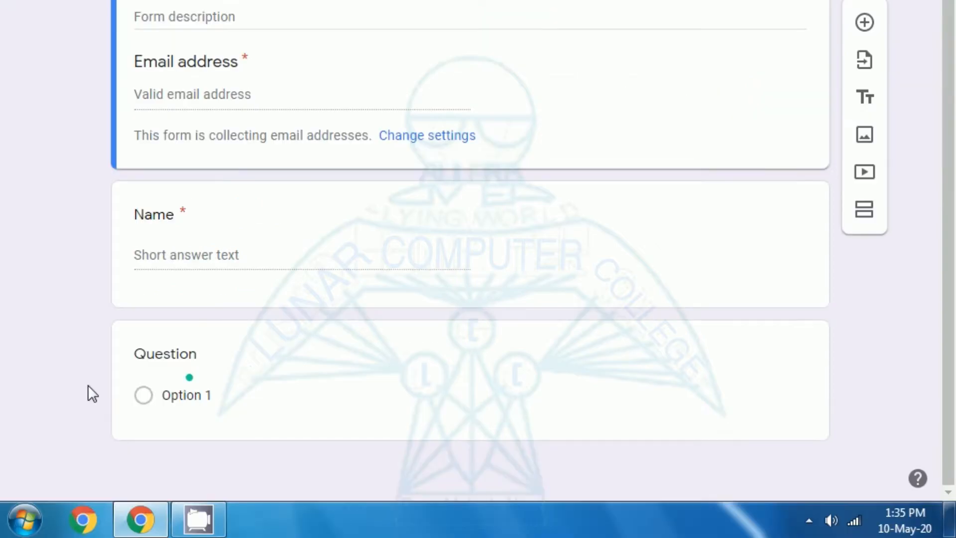
pyautogui.click(165, 355)
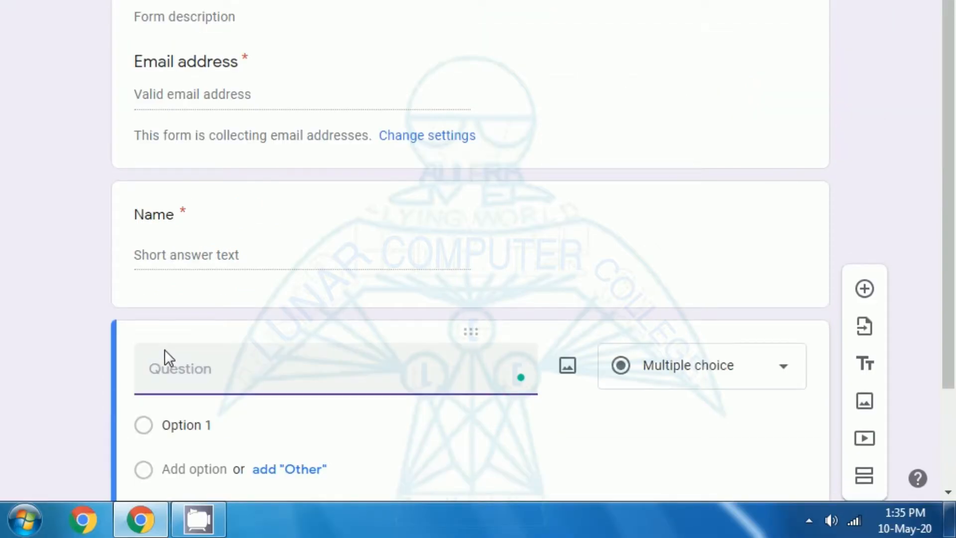
pyautogui.write('Message')
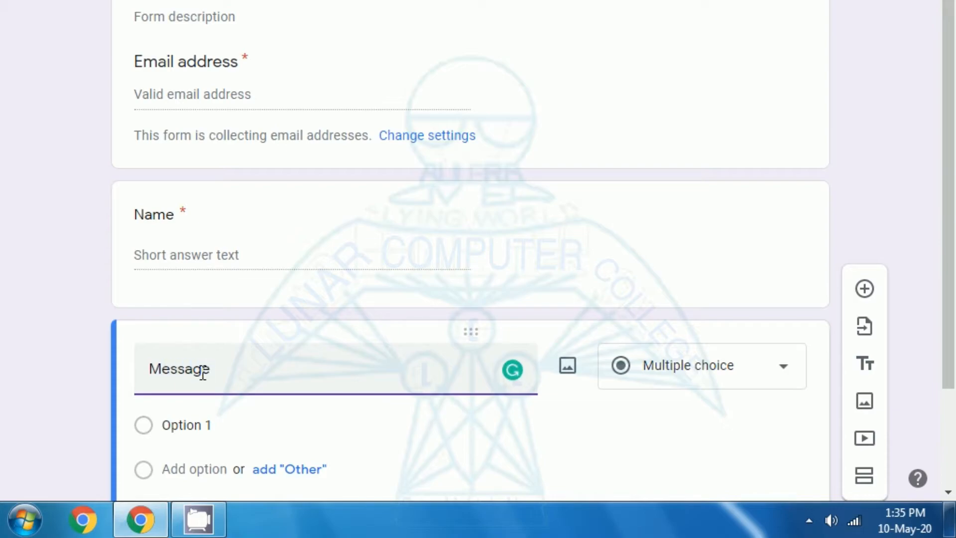
pyautogui.scroll(-2, 326, 413)
pyautogui.scroll(2, 324, 412)
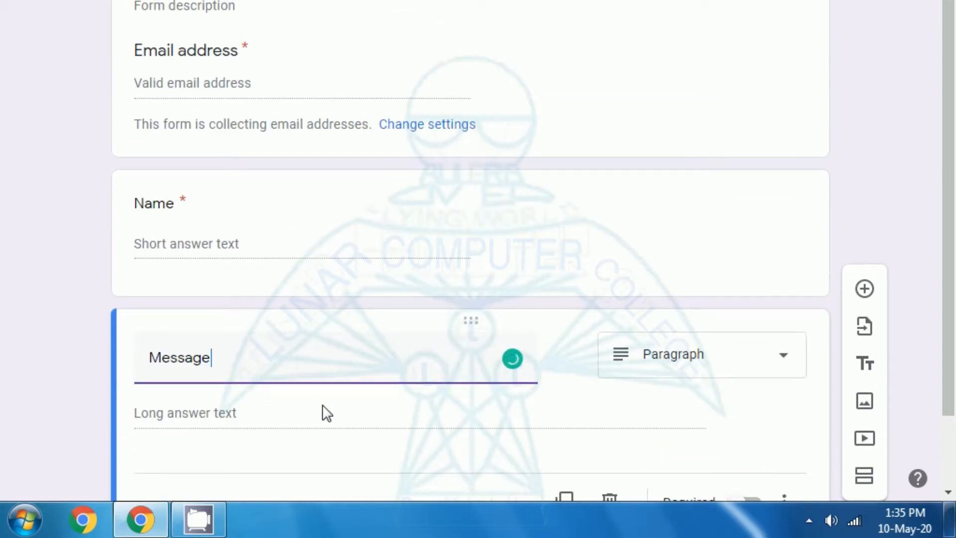
pyautogui.scroll(-2, 322, 412)
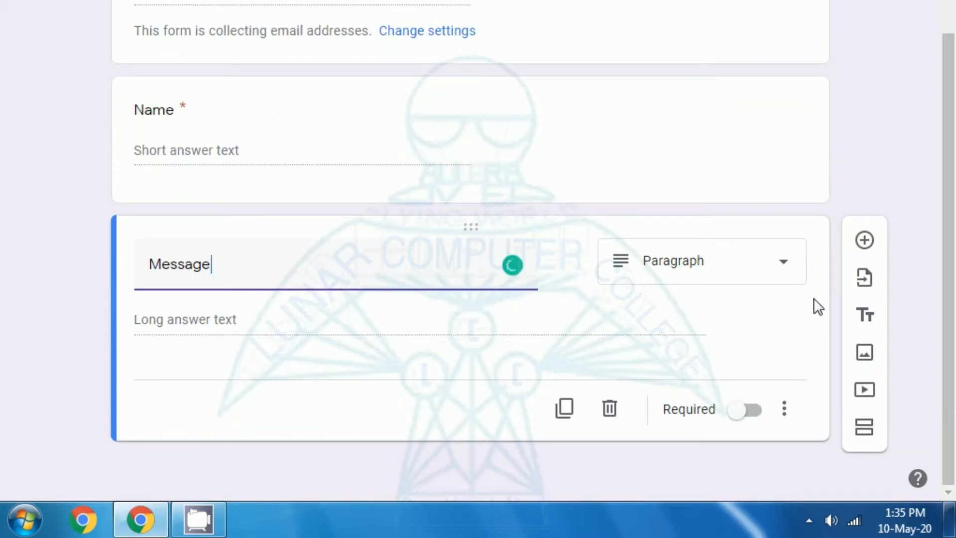
pyautogui.click(736, 420)
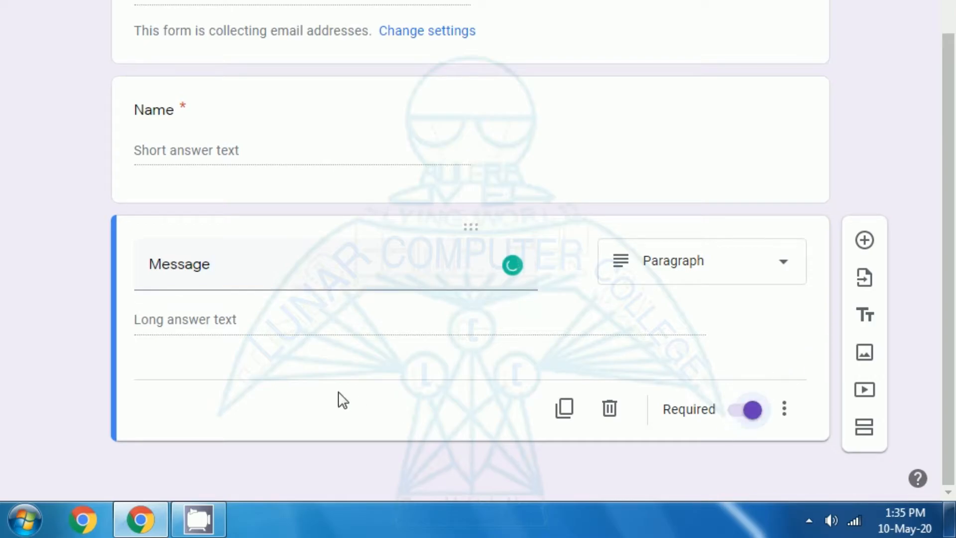
# Preview the Contact Us form as respondents will see it
pyautogui.scroll(4, 337, 399)
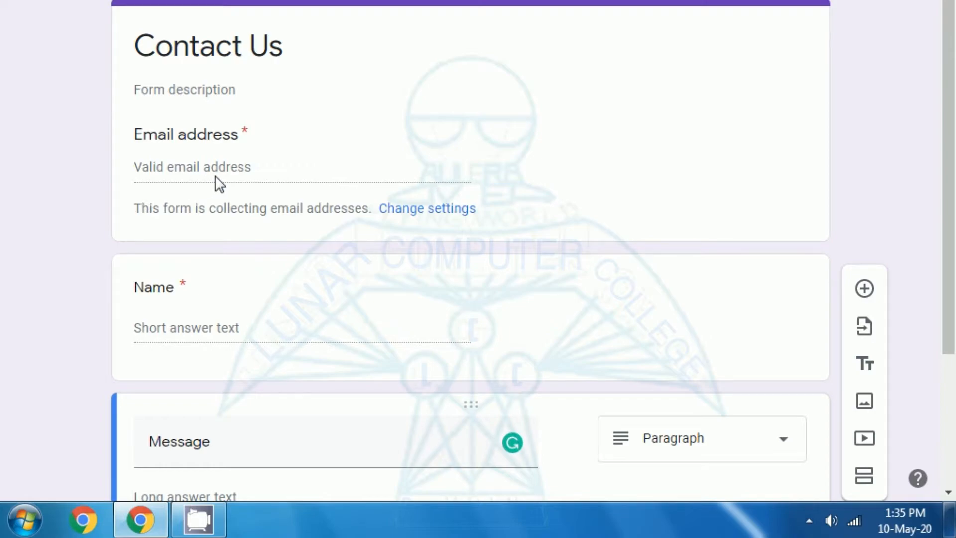
pyautogui.scroll(-4, 219, 184)
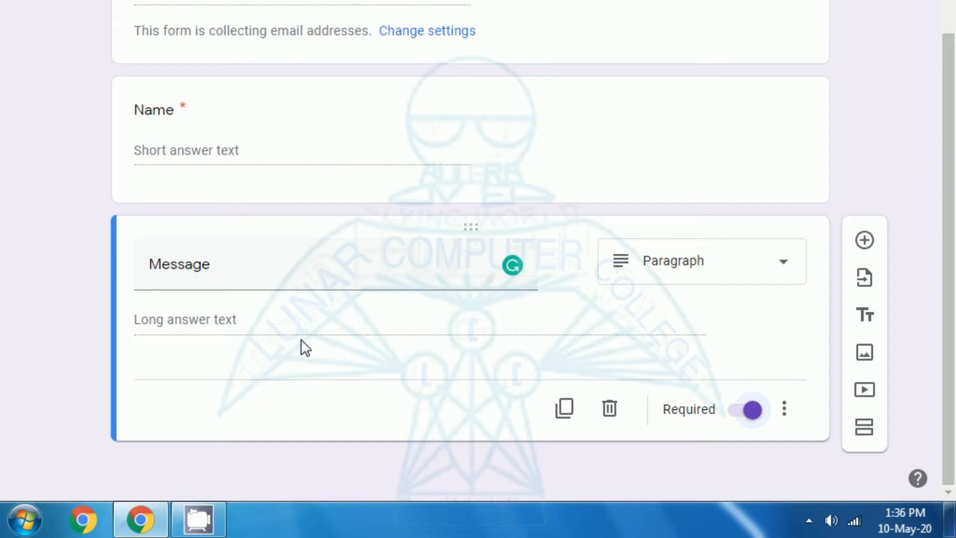
pyautogui.scroll(4, 301, 341)
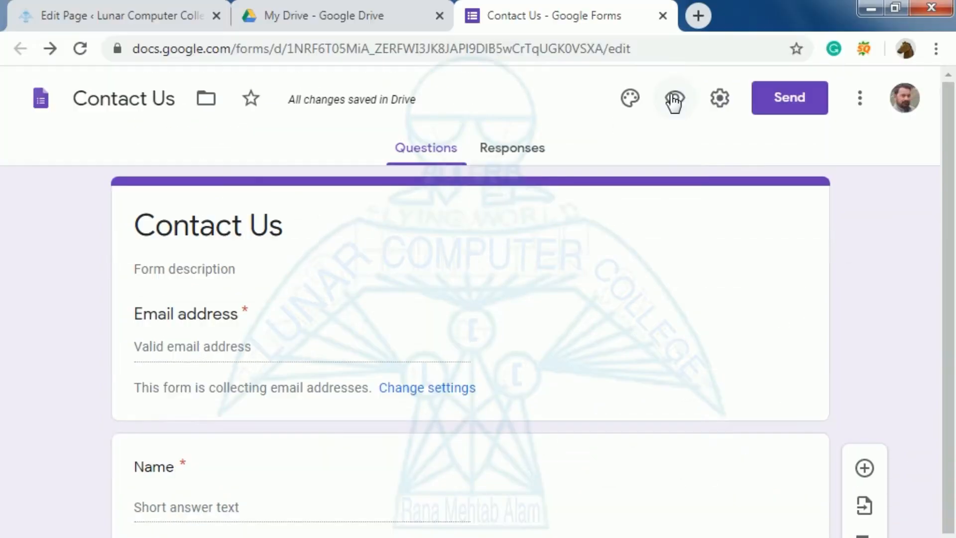
pyautogui.click(672, 102)
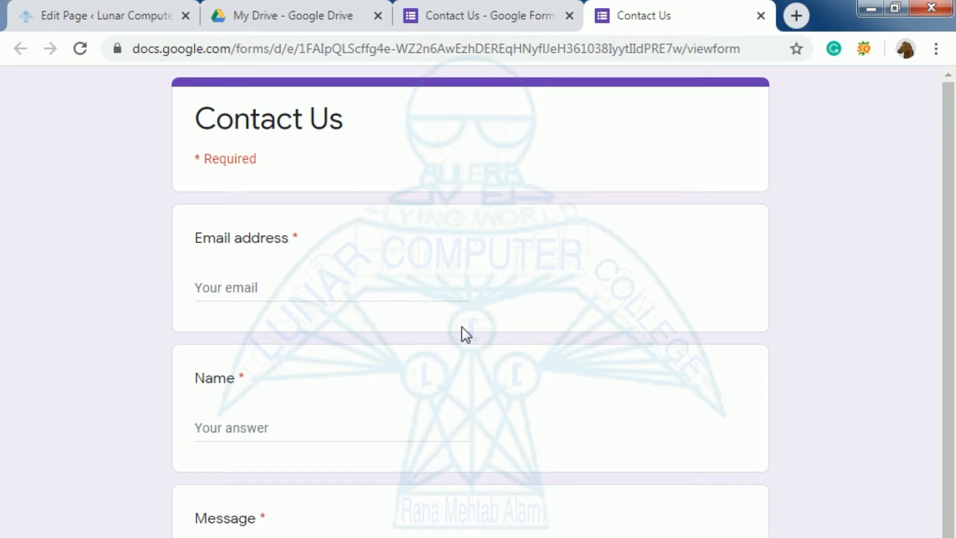
# Try the Email address, Name and Message fields in the live preview
pyautogui.click(213, 288)
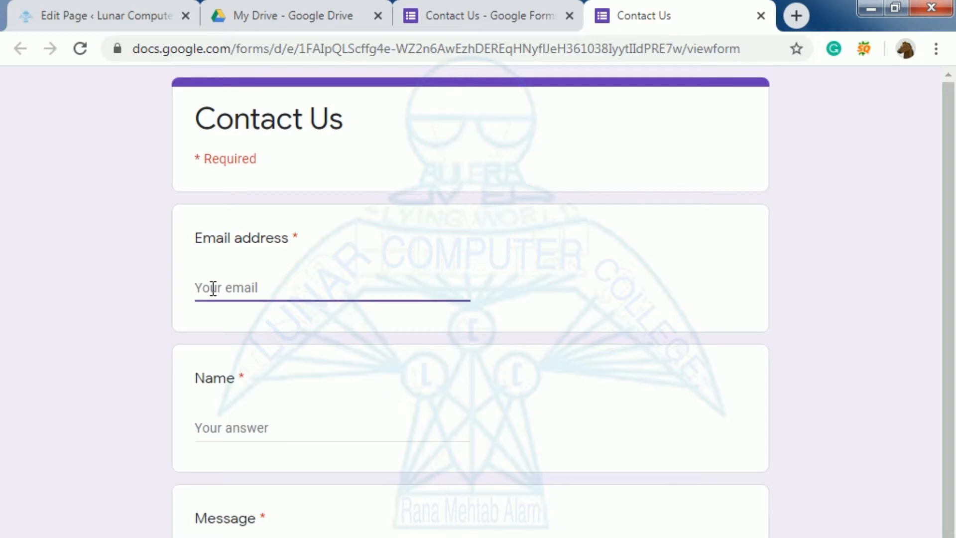
pyautogui.click(214, 433)
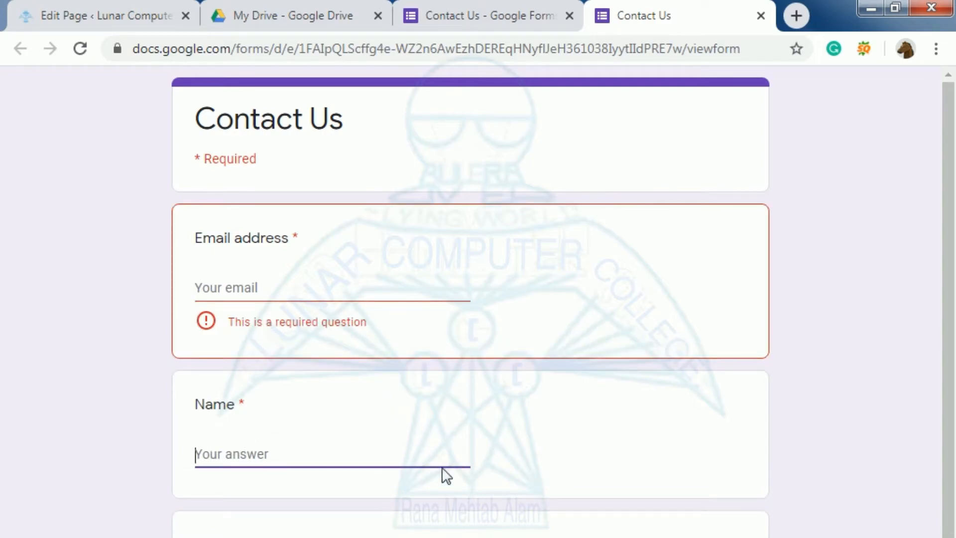
pyautogui.scroll(-2, 235, 441)
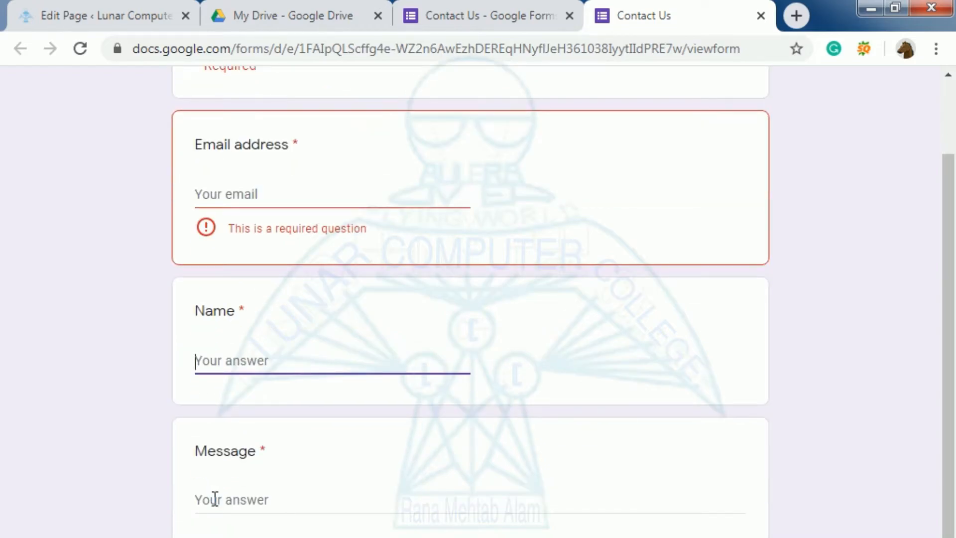
pyautogui.click(214, 499)
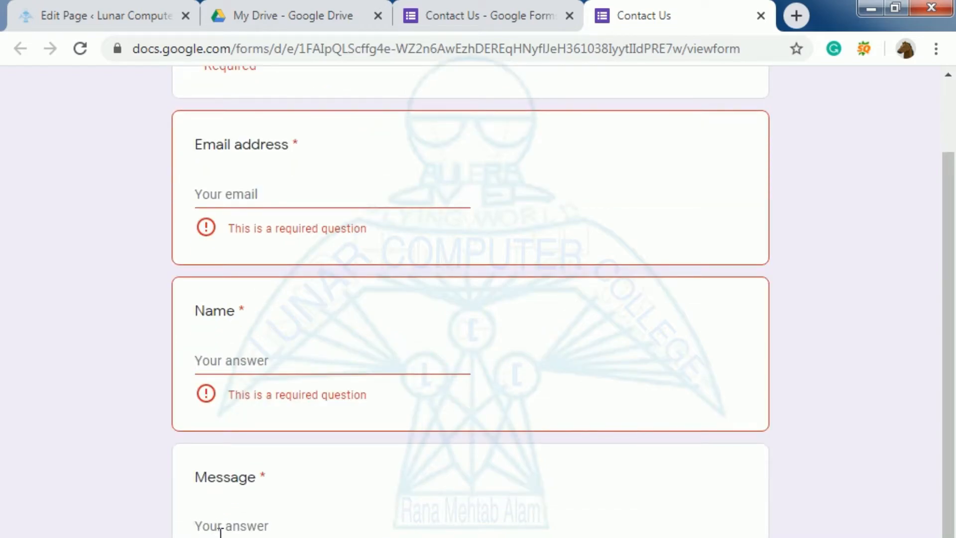
pyautogui.scroll(2, 206, 428)
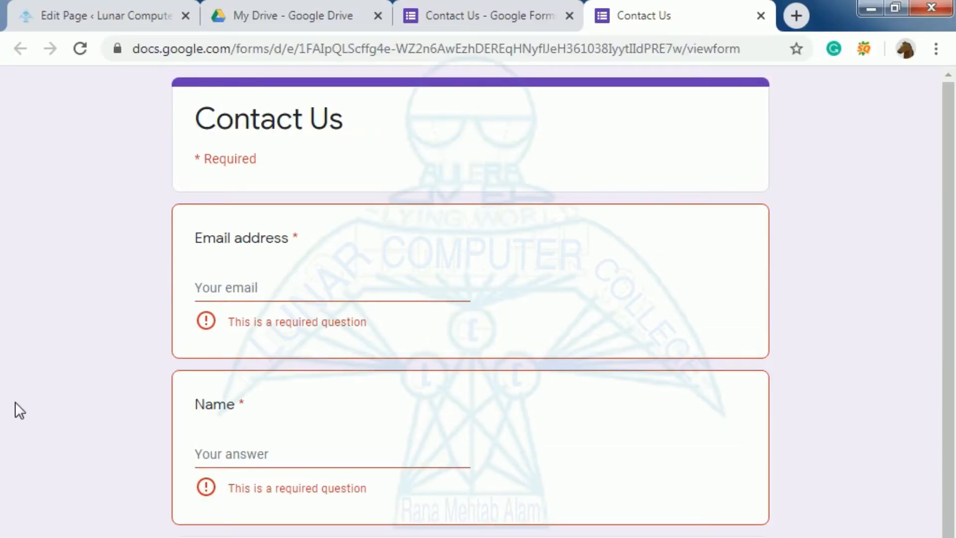
# Start a new line below 'Contact Us form' in WordPress, then return to the form editor
pyautogui.click(52, 14)
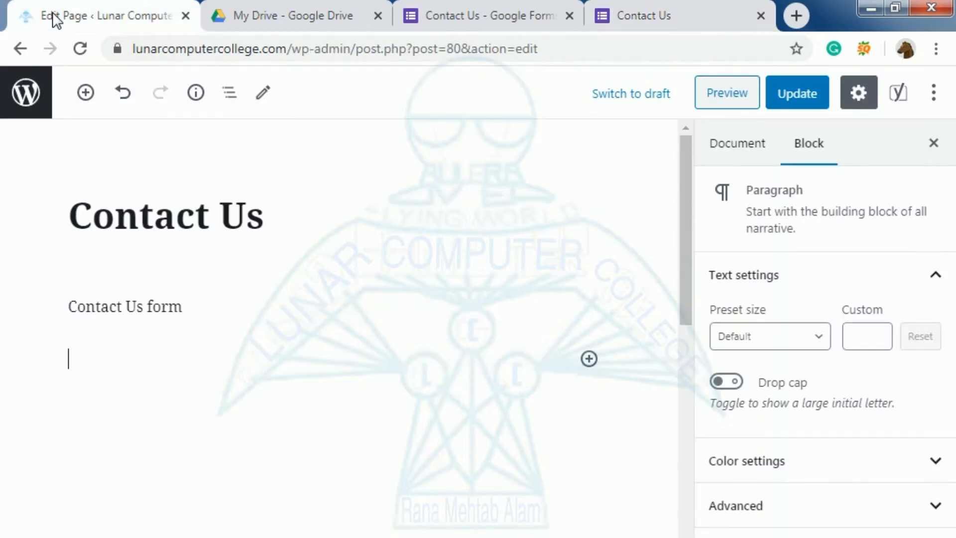
pyautogui.click(72, 367)
pyautogui.click(514, 14)
# Close the live form view tab, confirming Leave in the 'Leave site?' dialog
pyautogui.click(640, 15)
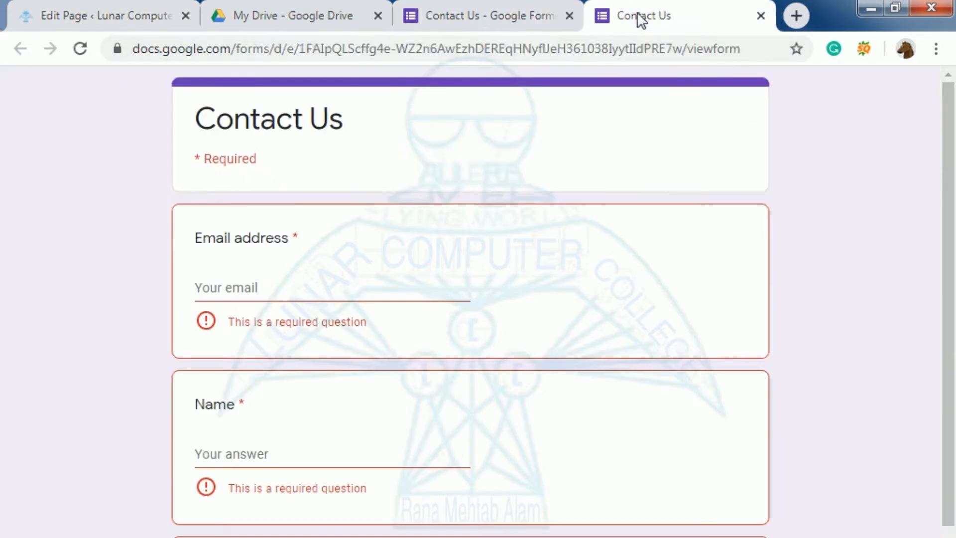
pyautogui.click(761, 16)
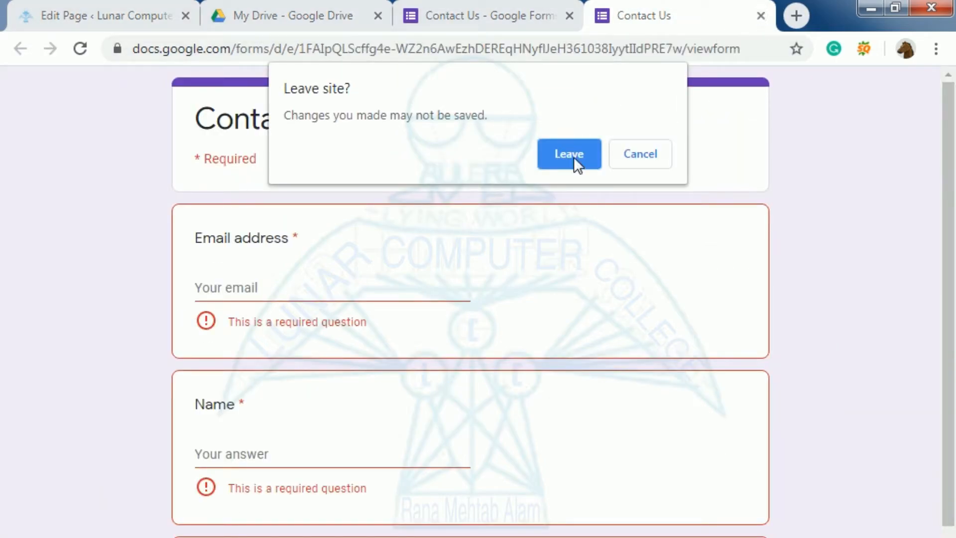
pyautogui.click(560, 154)
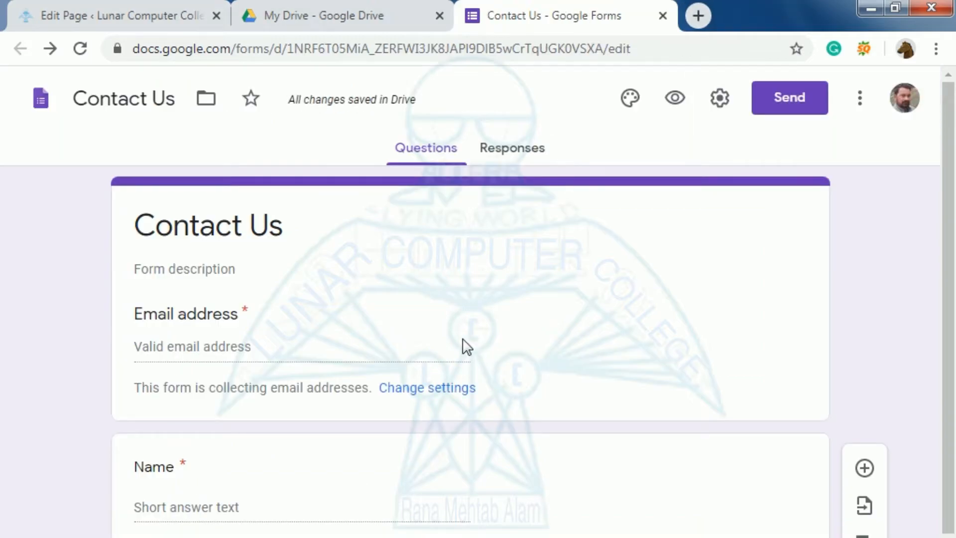
# Copy the form's embed HTML code, then start an empty block below 'Contact Us form' in WordPress
pyautogui.scroll(-3, 259, 528)
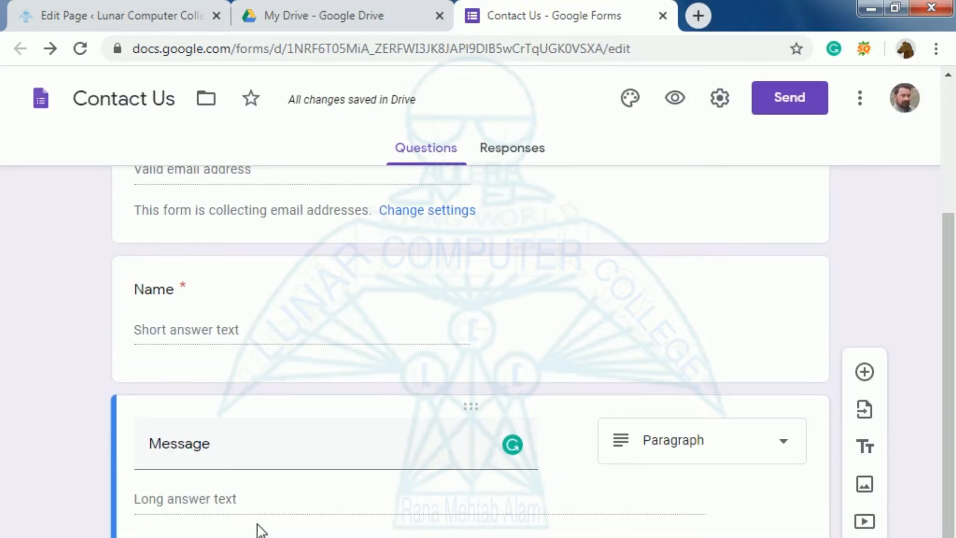
pyautogui.scroll(3, 259, 528)
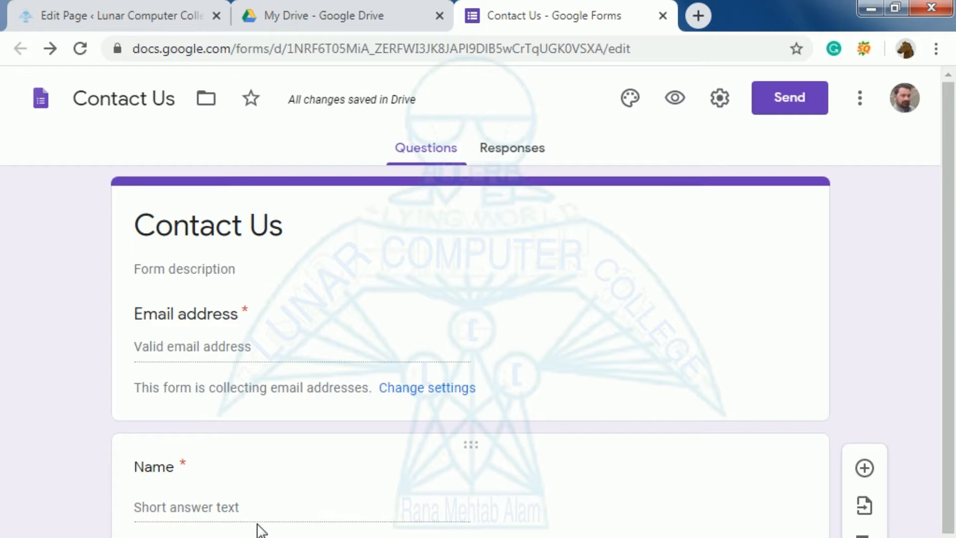
pyautogui.click(788, 102)
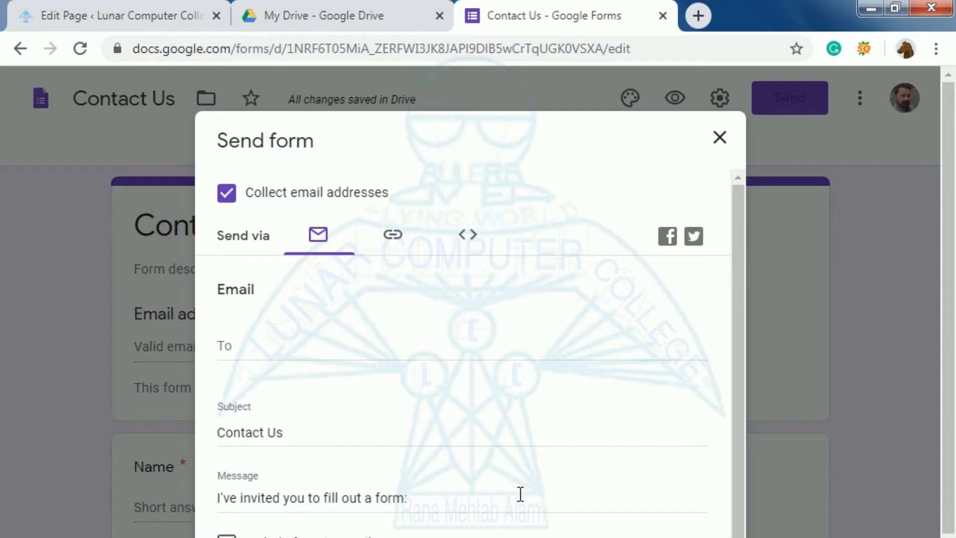
pyautogui.click(469, 242)
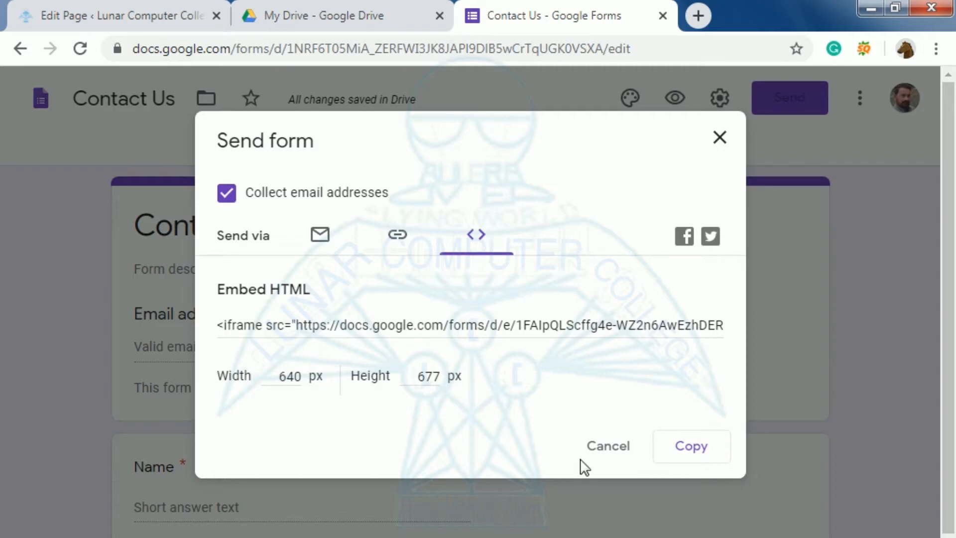
pyautogui.click(691, 448)
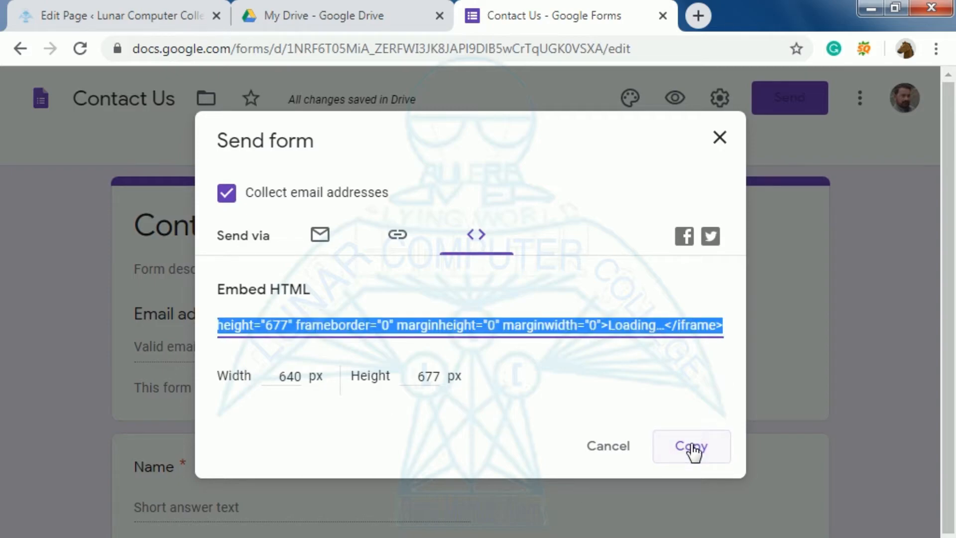
pyautogui.click(75, 17)
pyautogui.click(65, 386)
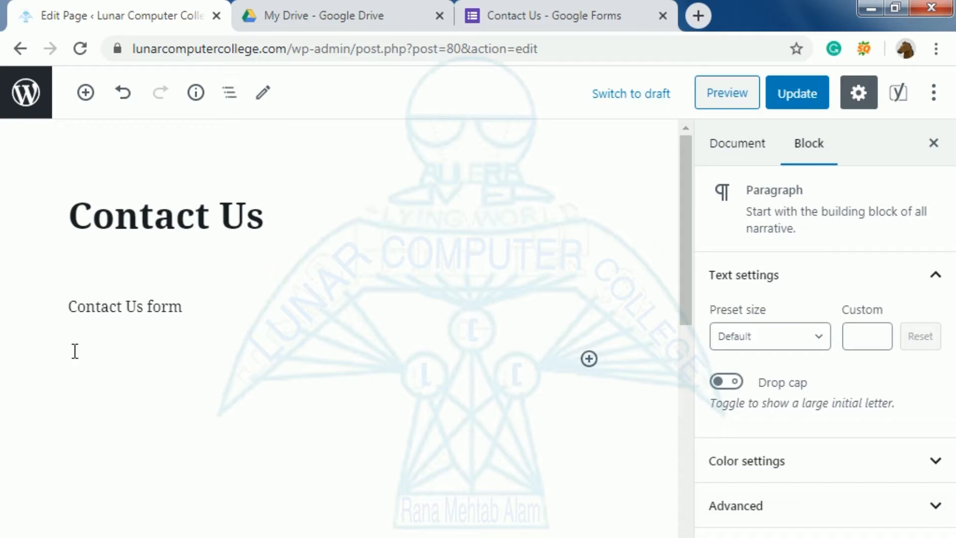
# Paste the Google Form iframe code into a Custom HTML block and preview the rendered form
pyautogui.hotkey('ctrl', 'v')
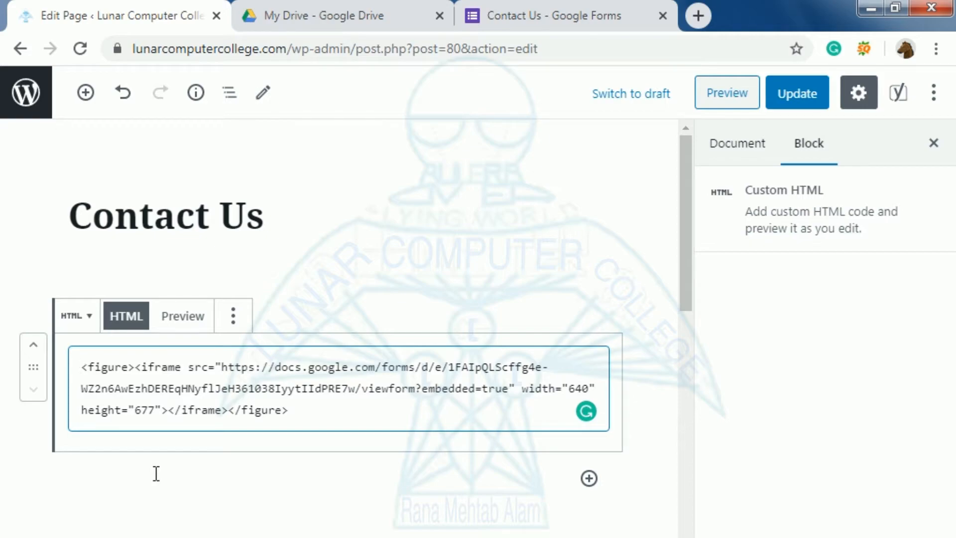
pyautogui.click(191, 326)
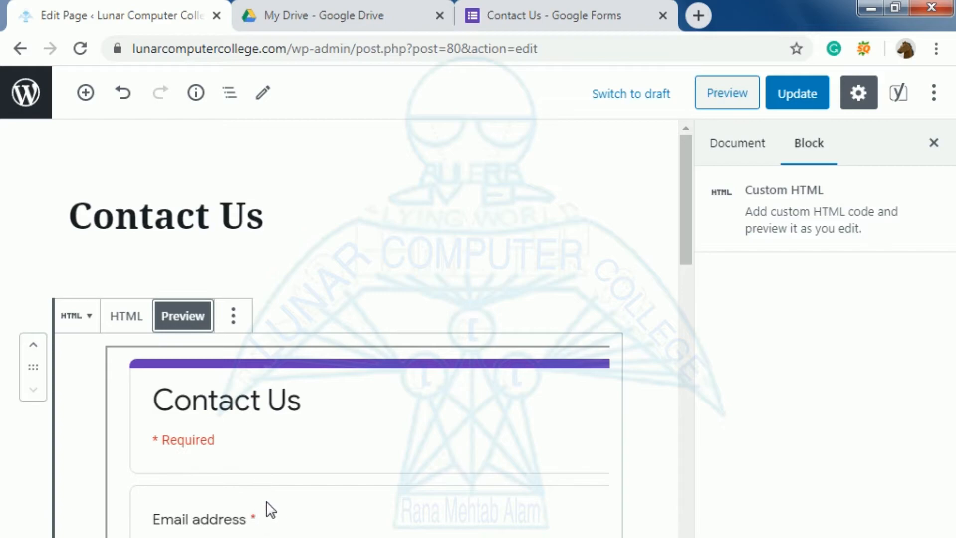
pyautogui.scroll(-1, 269, 508)
pyautogui.scroll(1, 269, 507)
pyautogui.scroll(-1, 268, 507)
pyautogui.scroll(-1, 364, 438)
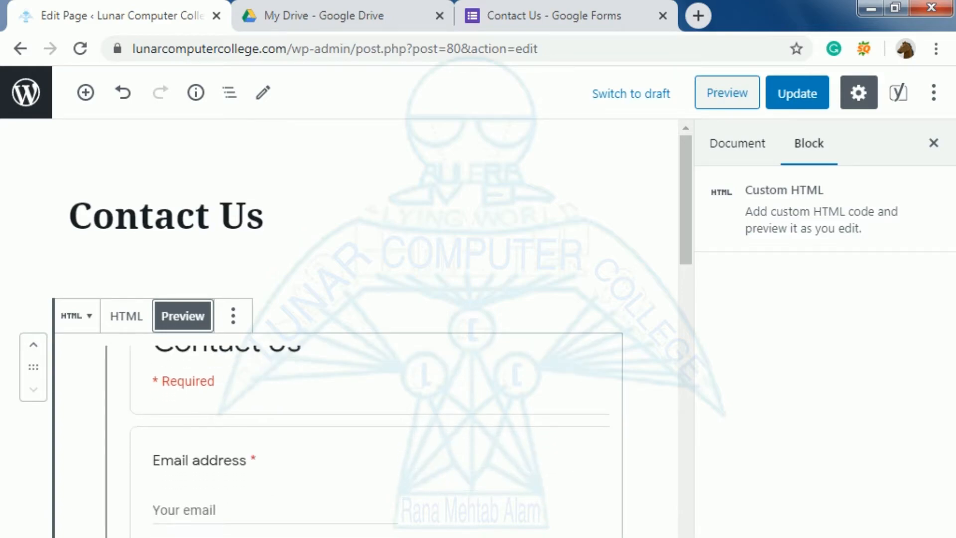
pyautogui.scroll(1, 369, 438)
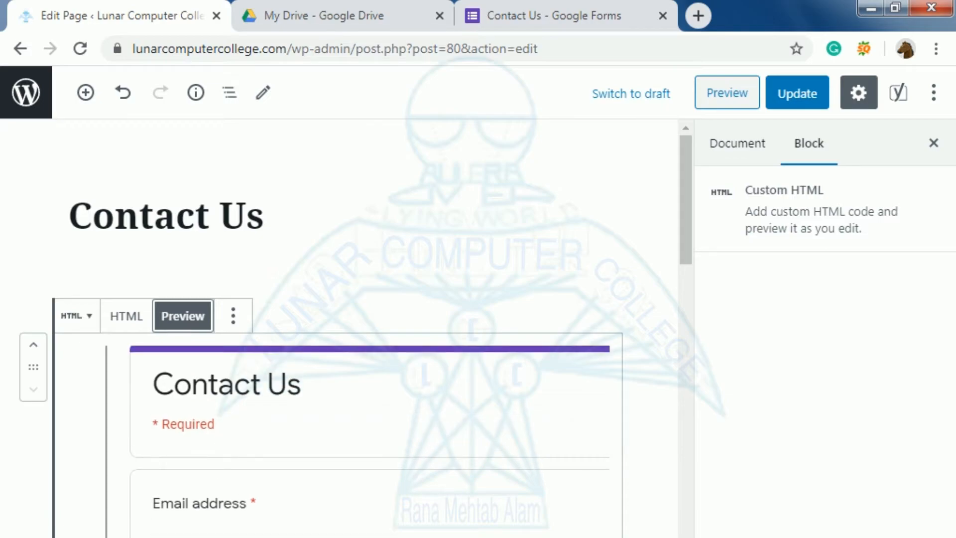
# Update the Contact Us page and open its preview in a new tab
pyautogui.click(808, 93)
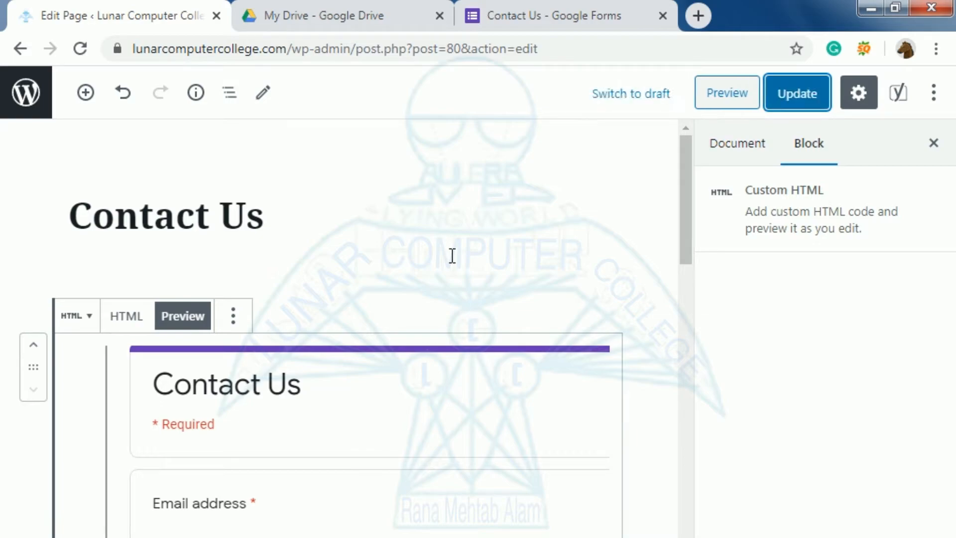
pyautogui.rightClick(727, 95)
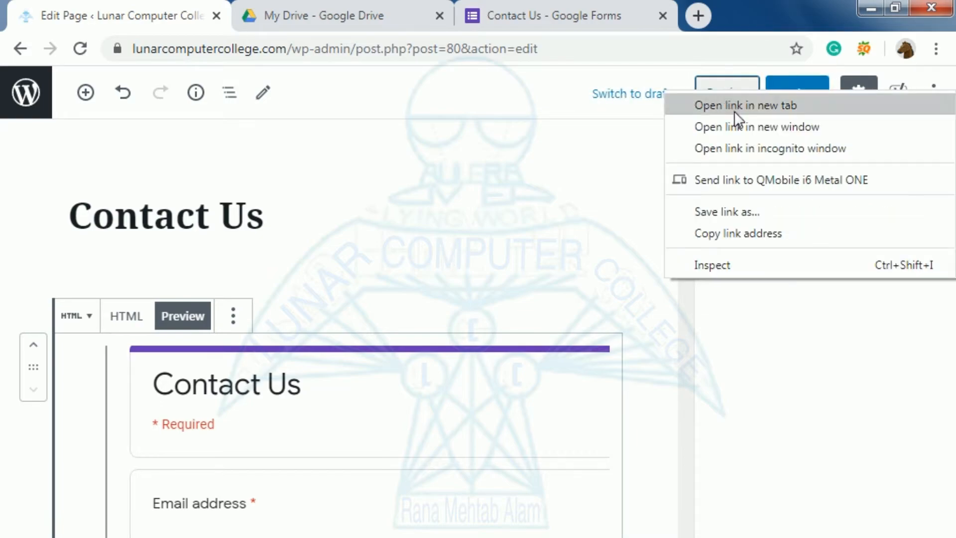
pyautogui.click(734, 108)
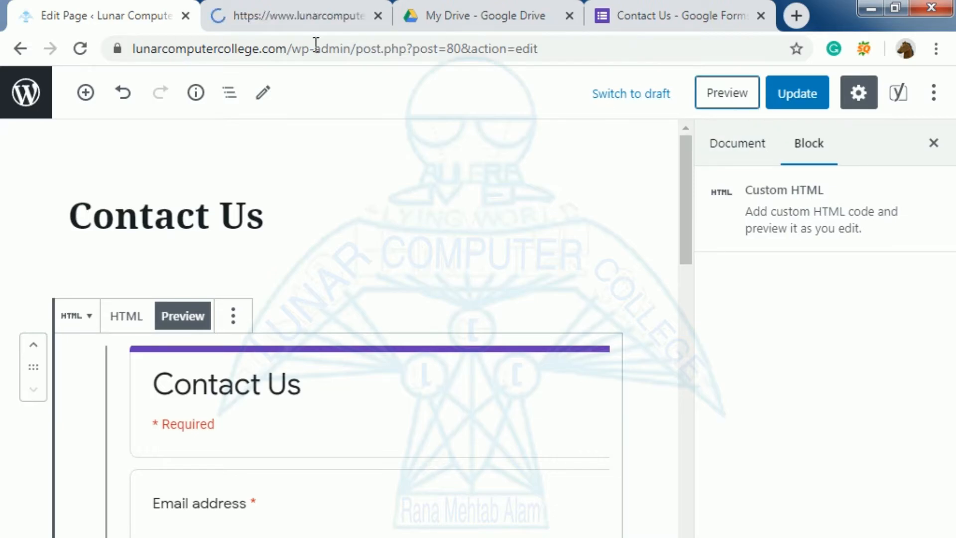
pyautogui.click(298, 18)
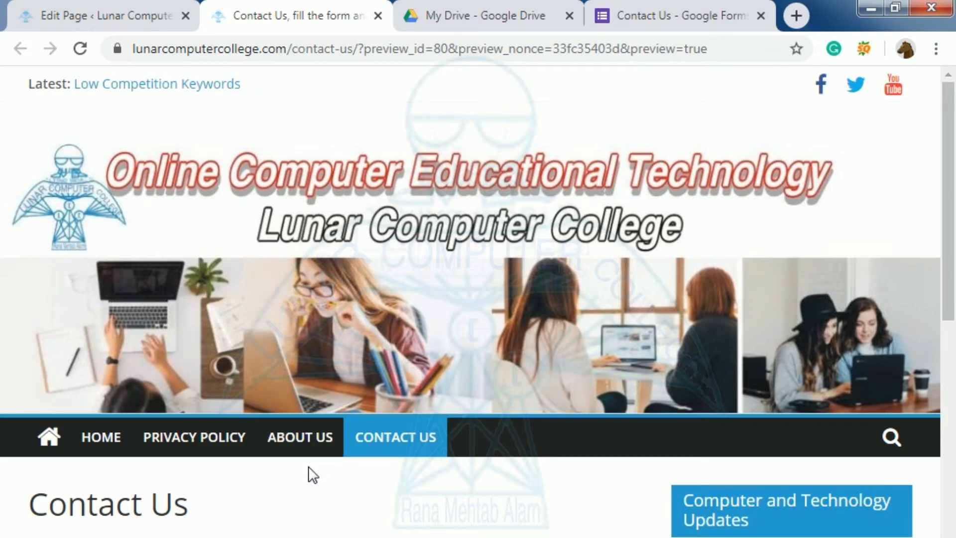
# Check the previewed form, then go Home and open the live Contact Us page
pyautogui.scroll(-9, 312, 474)
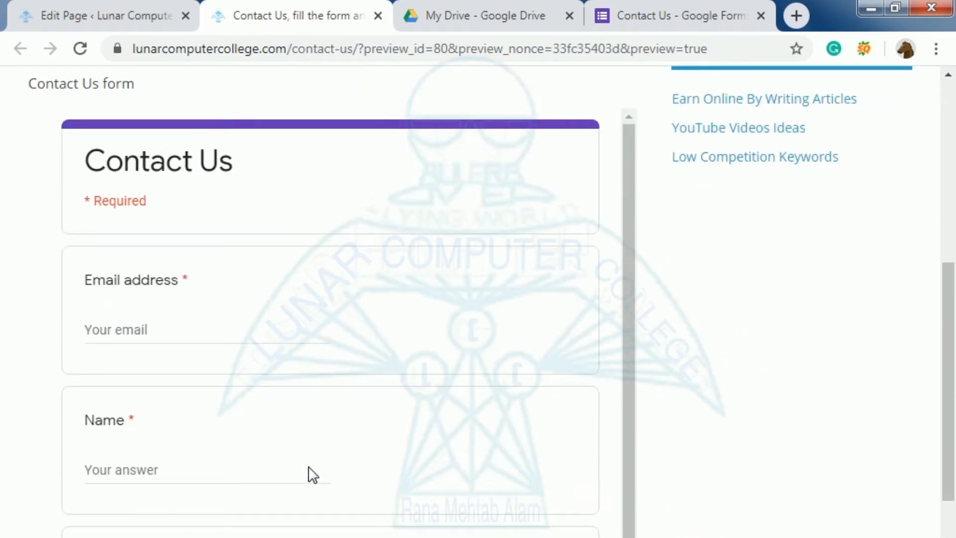
pyautogui.scroll(7, 312, 474)
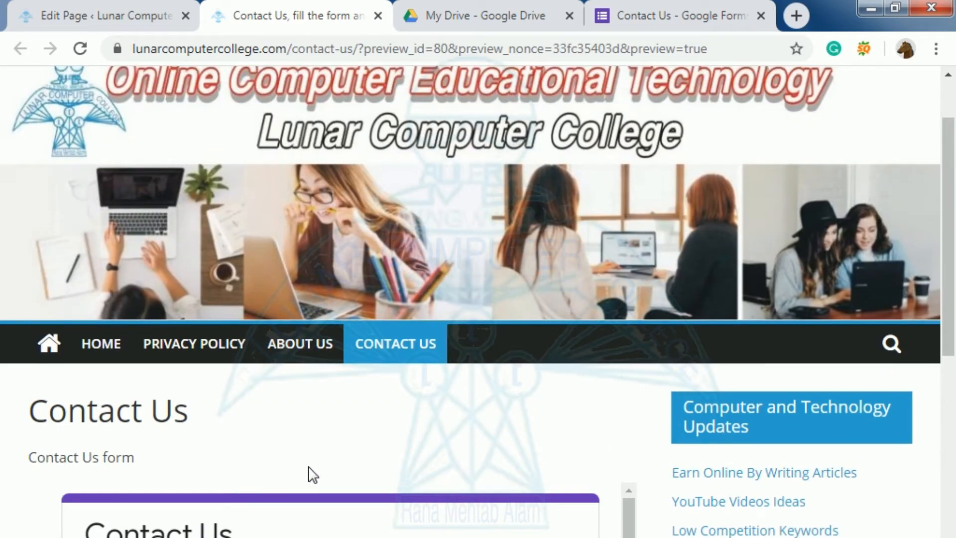
pyautogui.scroll(2, 312, 474)
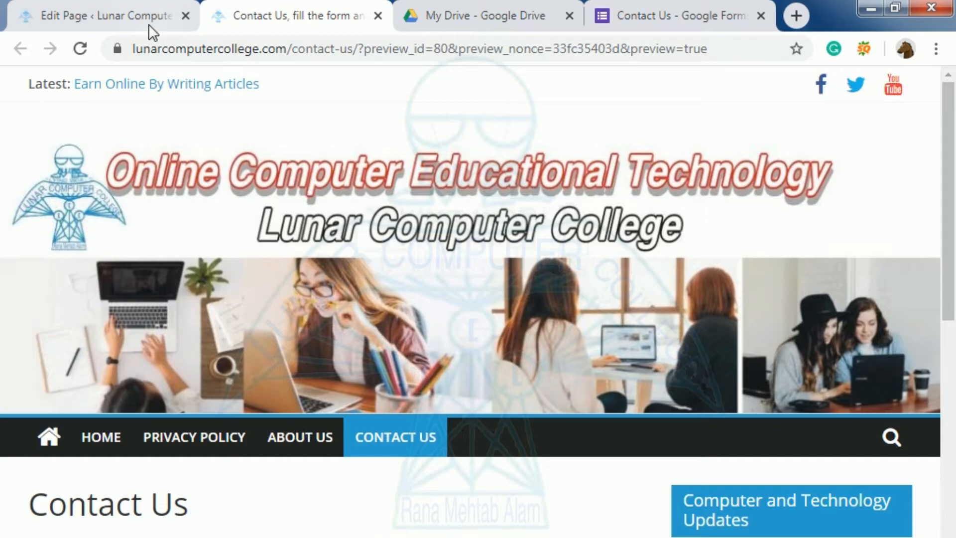
pyautogui.click(86, 440)
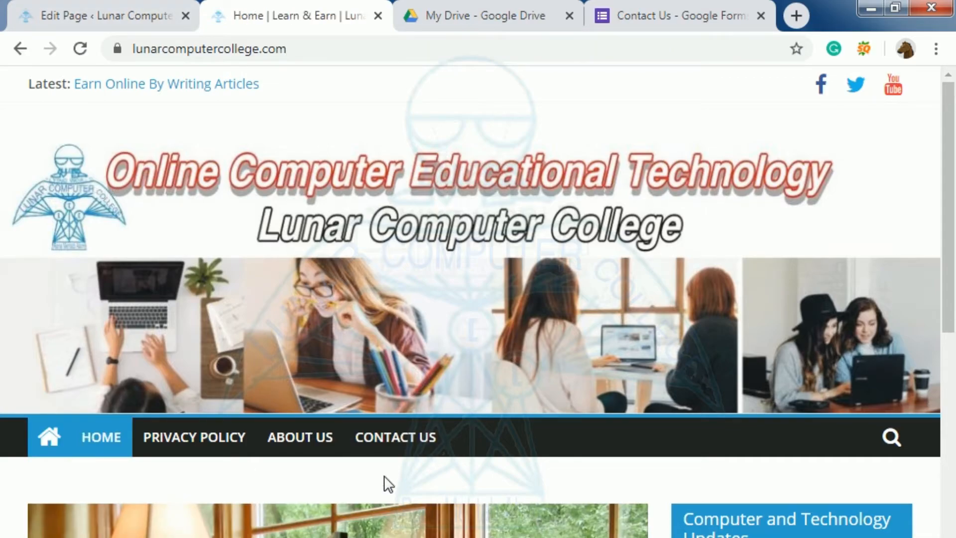
pyautogui.click(387, 443)
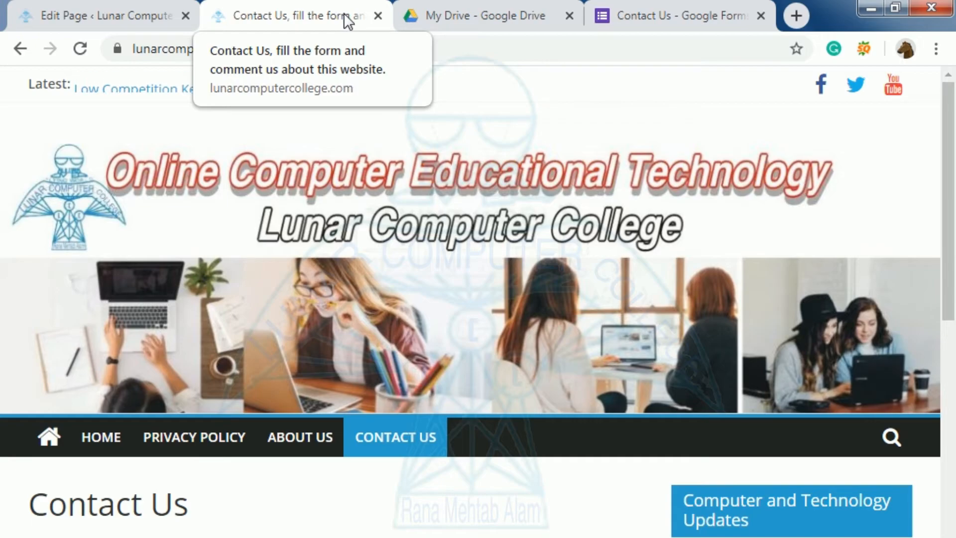
pyautogui.scroll(-5, 264, 435)
pyautogui.scroll(-3, 264, 434)
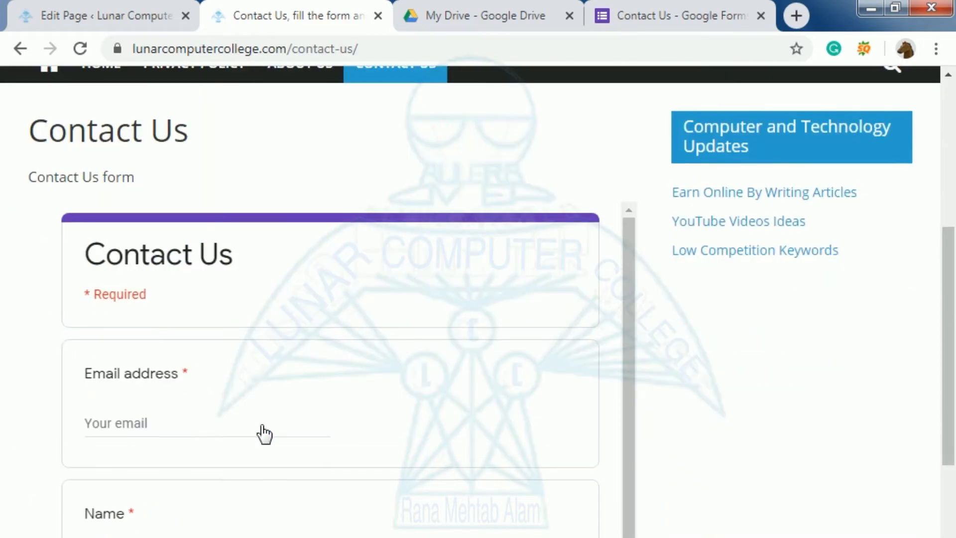
pyautogui.scroll(1, 264, 434)
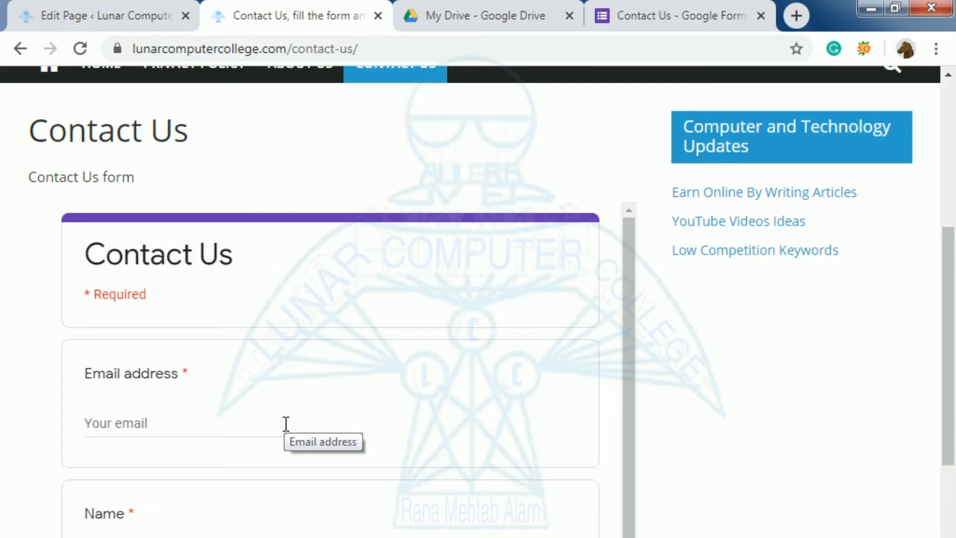
pyautogui.scroll(-3, 241, 425)
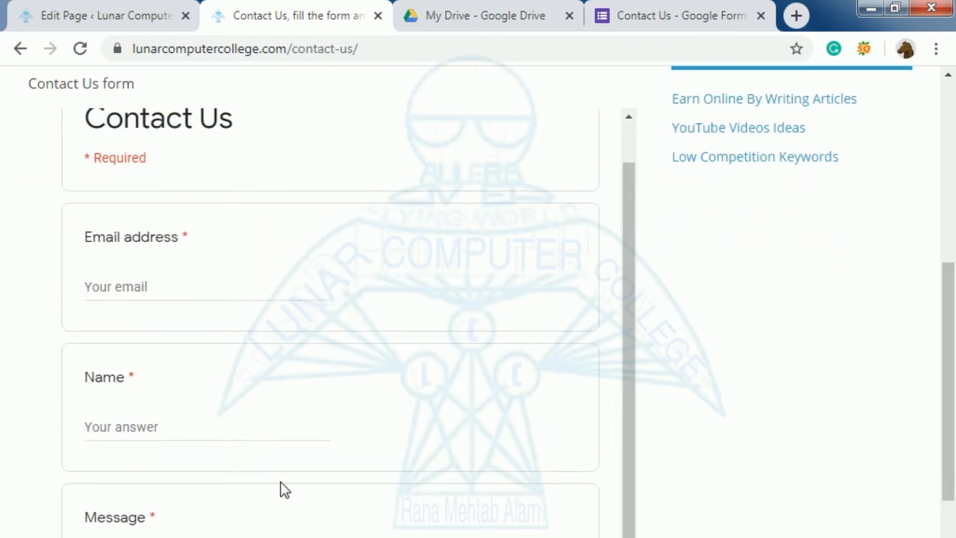
pyautogui.scroll(1, 280, 490)
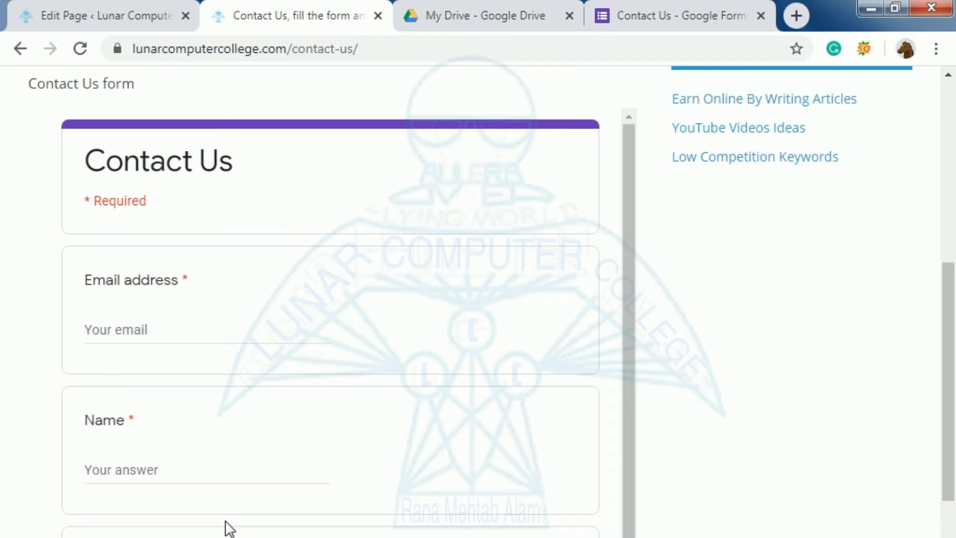
# Dismiss the form's sharing options and close the Contact Us editor tab, returning to My Drive
pyautogui.click(647, 11)
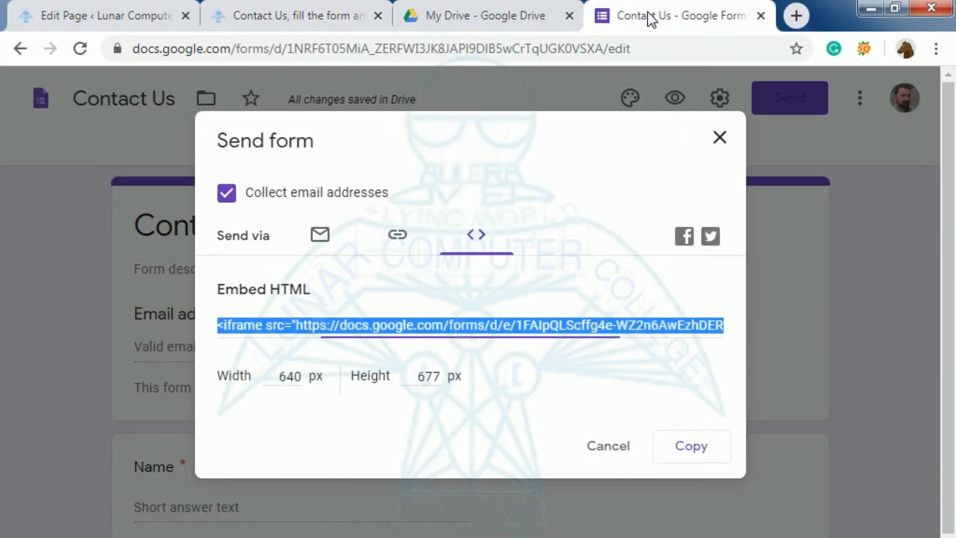
pyautogui.click(720, 138)
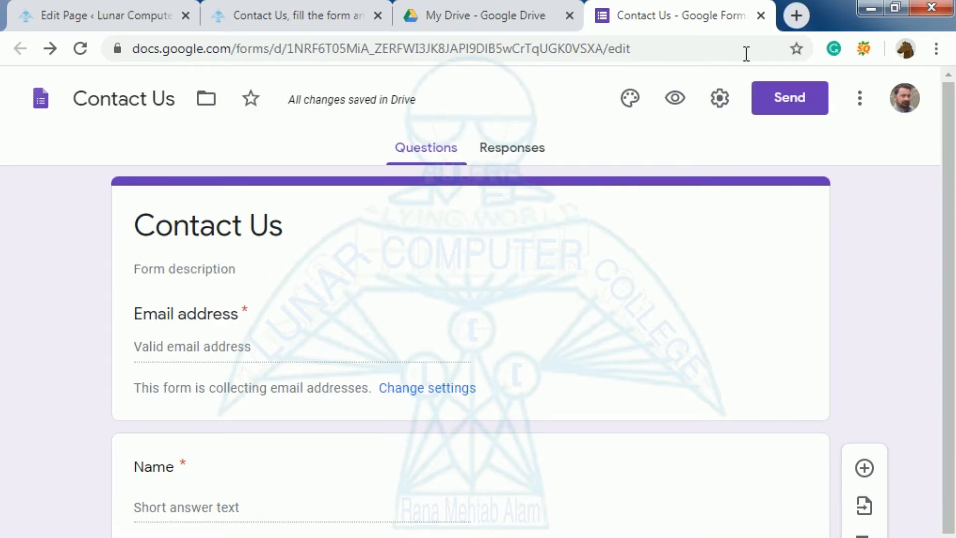
pyautogui.click(760, 16)
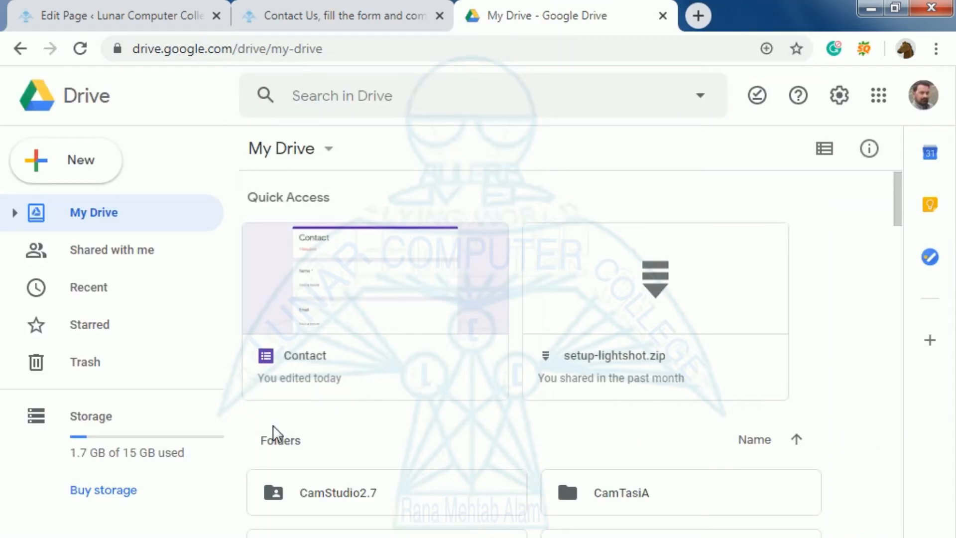
# On the college's Contact Us page, replace an invalid entry in the Email address question with a valid Gmail address
pyautogui.click(305, 14)
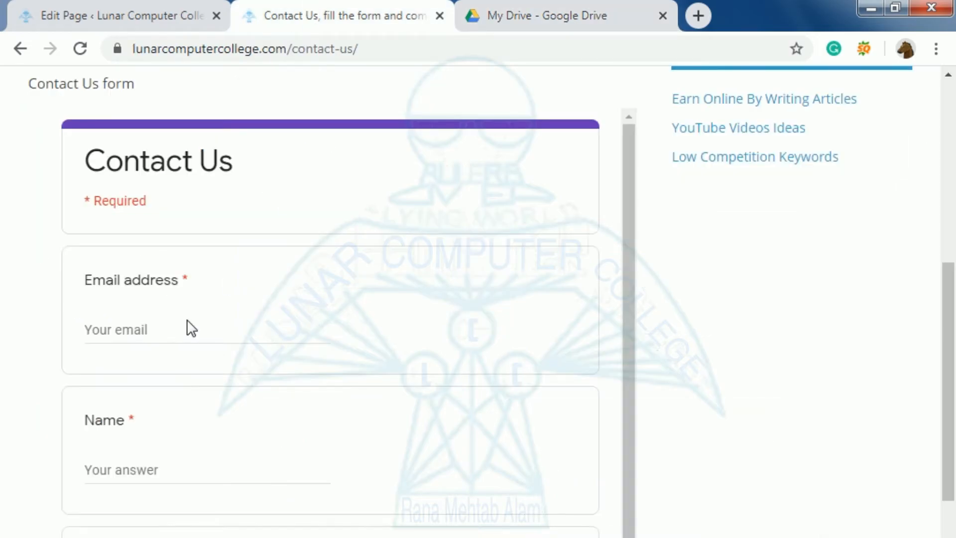
pyautogui.click(110, 330)
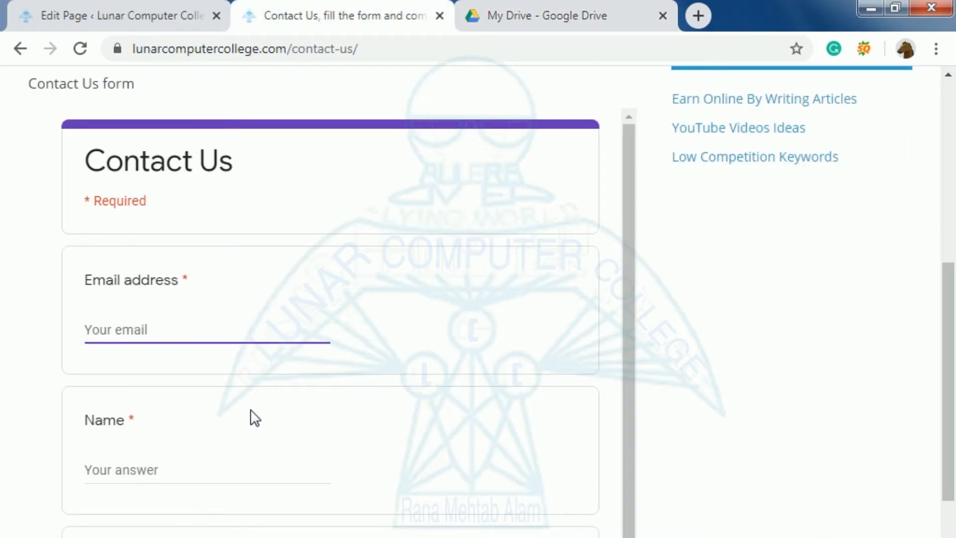
pyautogui.write('ab')
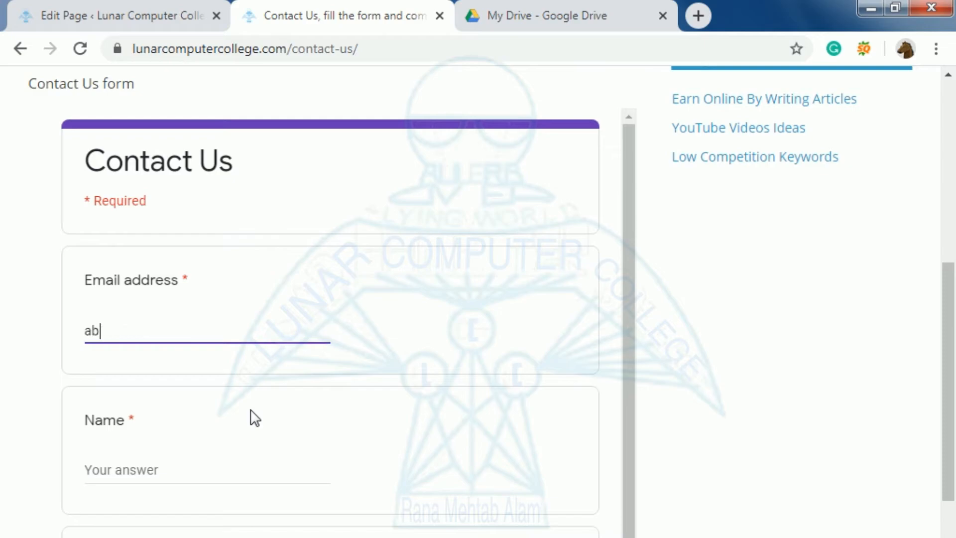
pyautogui.write('c.sss.com')
pyautogui.click(100, 470)
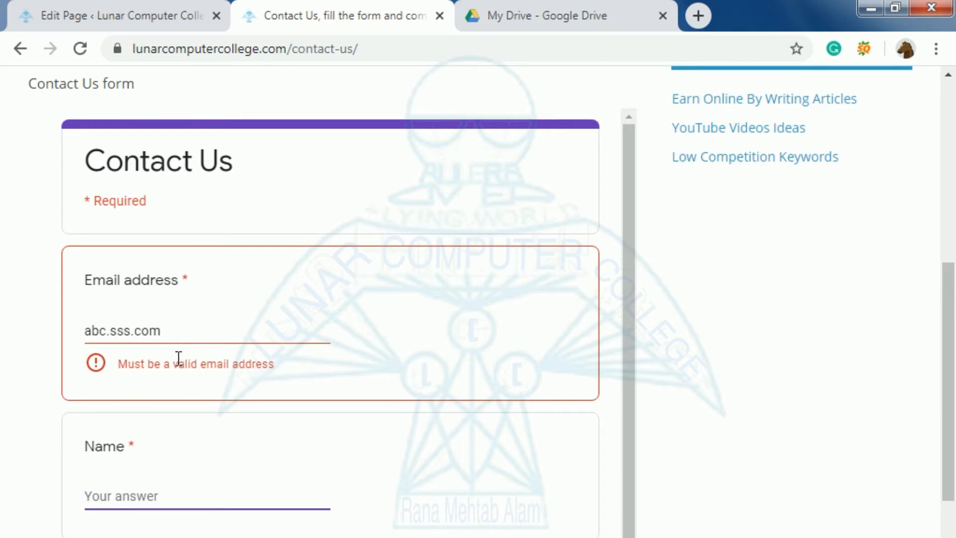
pyautogui.click(174, 331)
pyautogui.press('BackSpace')
pyautogui.press('BackSpace')
pyautogui.press('BackSpace')
pyautogui.press('BackSpace')
pyautogui.press('BackSpace')
pyautogui.press('BackSpace')
pyautogui.press('BackSpace')
pyautogui.press('BackSpace')
pyautogui.press('BackSpace')
pyautogui.press('BackSpace')
pyautogui.press('BackSpace')
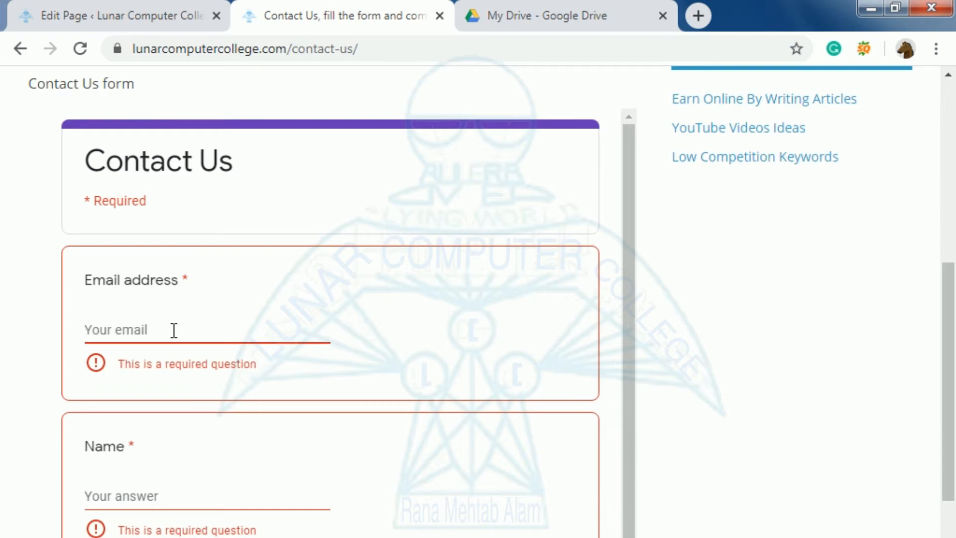
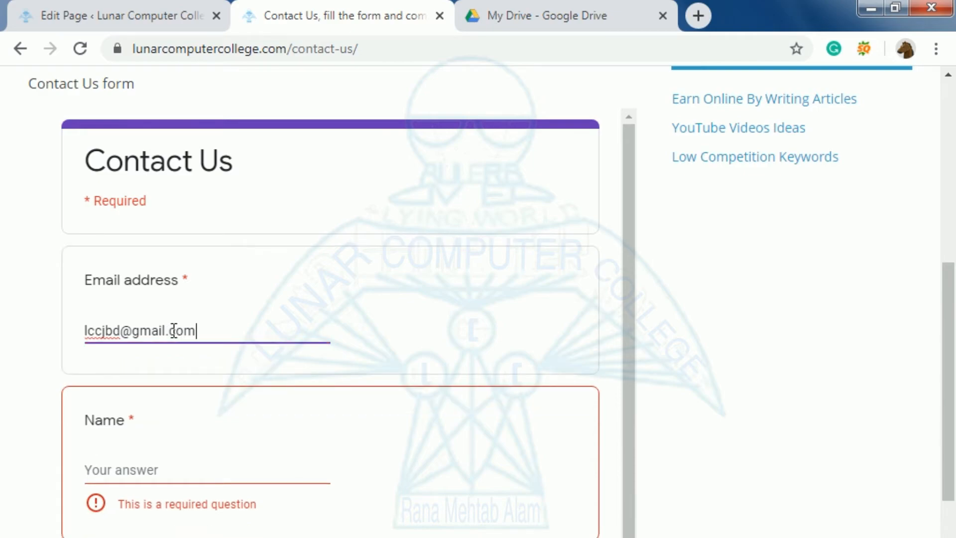
# Enter the sender's full name, type 'Test' as the message, and submit the embedded contact form
pyautogui.click(100, 466)
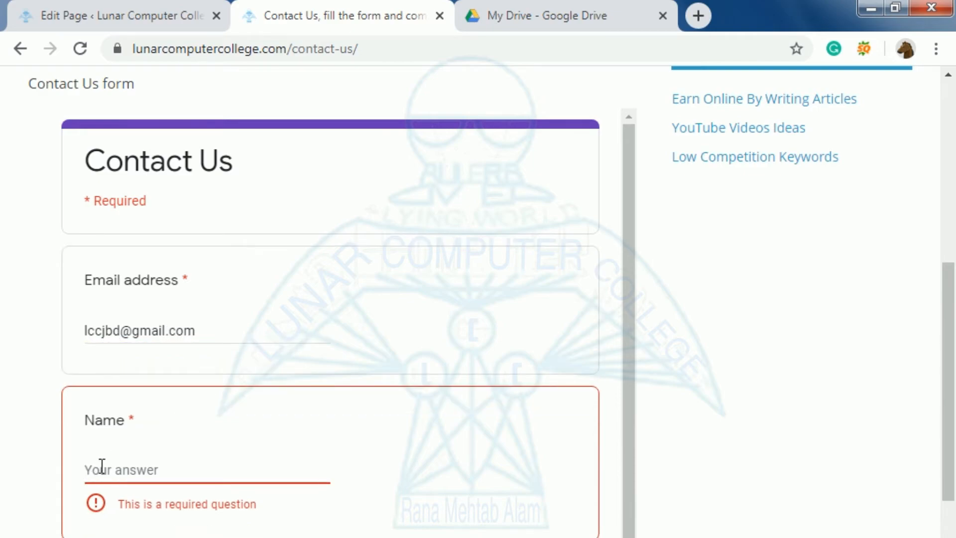
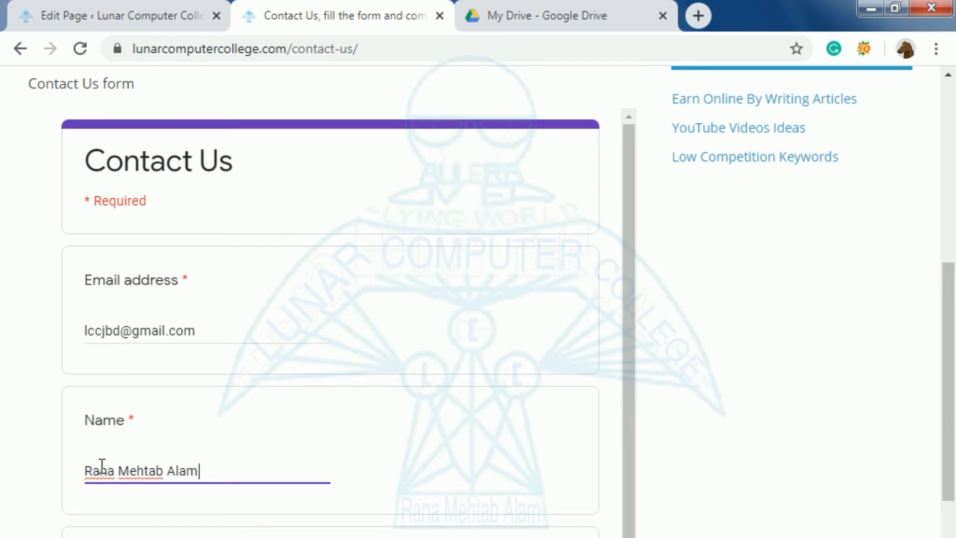
pyautogui.scroll(-1, 102, 465)
pyautogui.press('Tab')
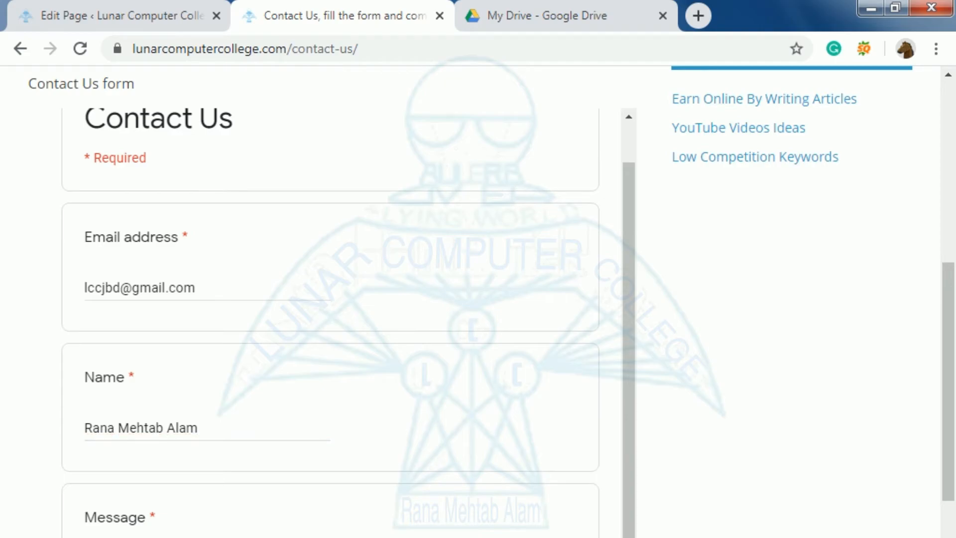
pyautogui.write('Test')
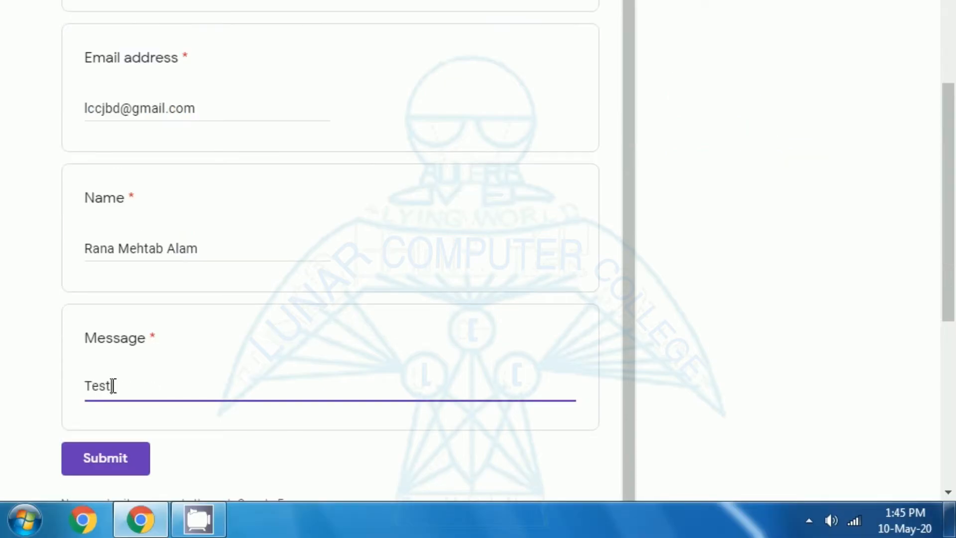
pyautogui.scroll(1, 130, 333)
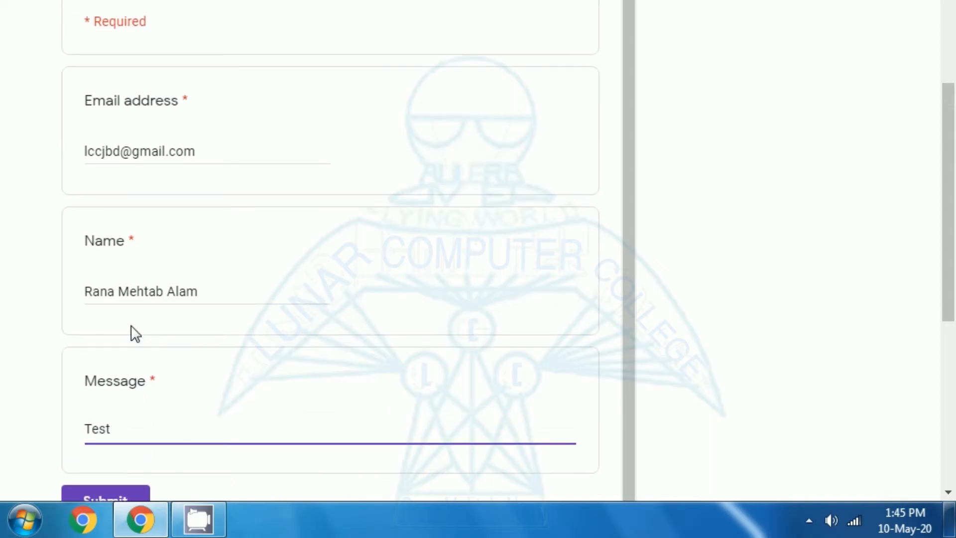
pyautogui.scroll(-1, 130, 333)
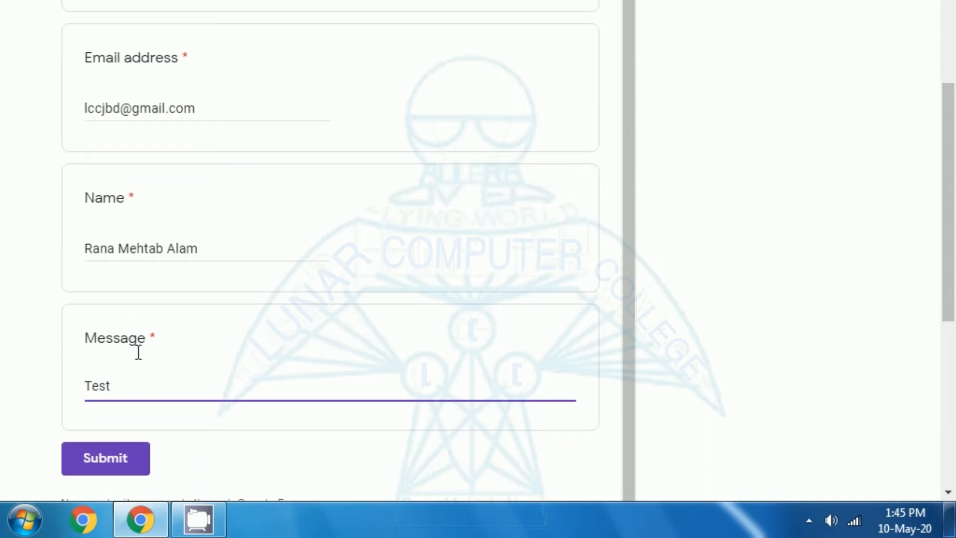
pyautogui.click(105, 459)
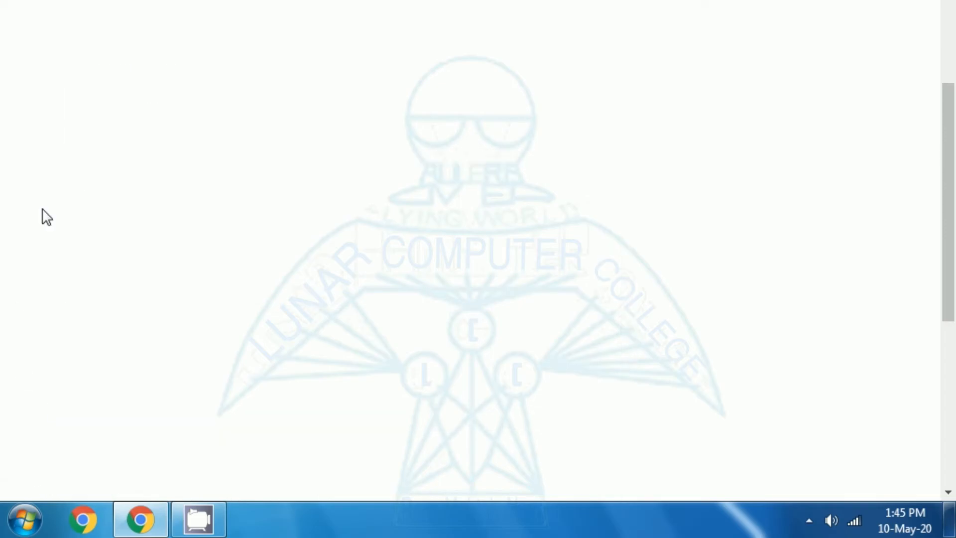
# Scroll to the embedded form showing 'Your response has been recorded.'
pyautogui.scroll(5, 53, 189)
pyautogui.scroll(-5, 98, 239)
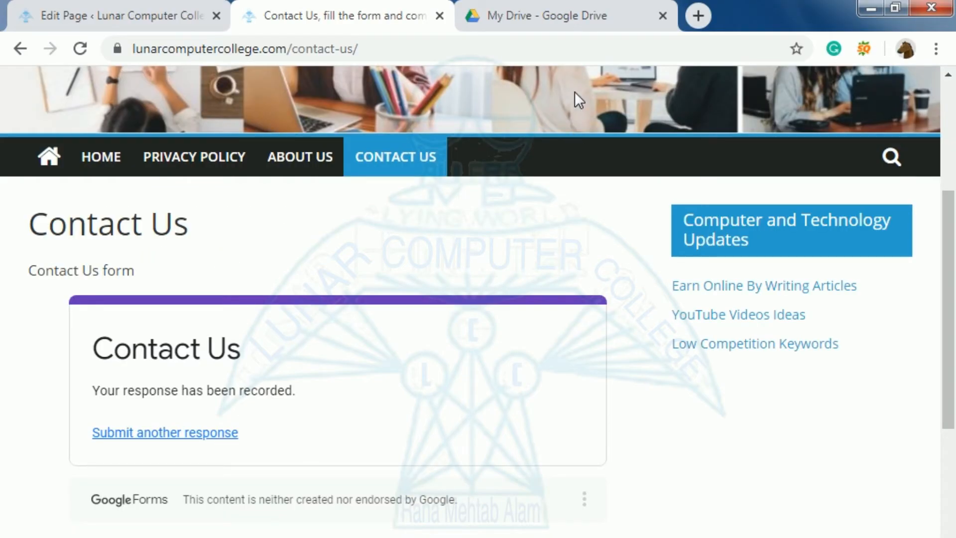
# From My Drive's More menu, create a new Google Form, then go to the Forms home page
pyautogui.click(547, 22)
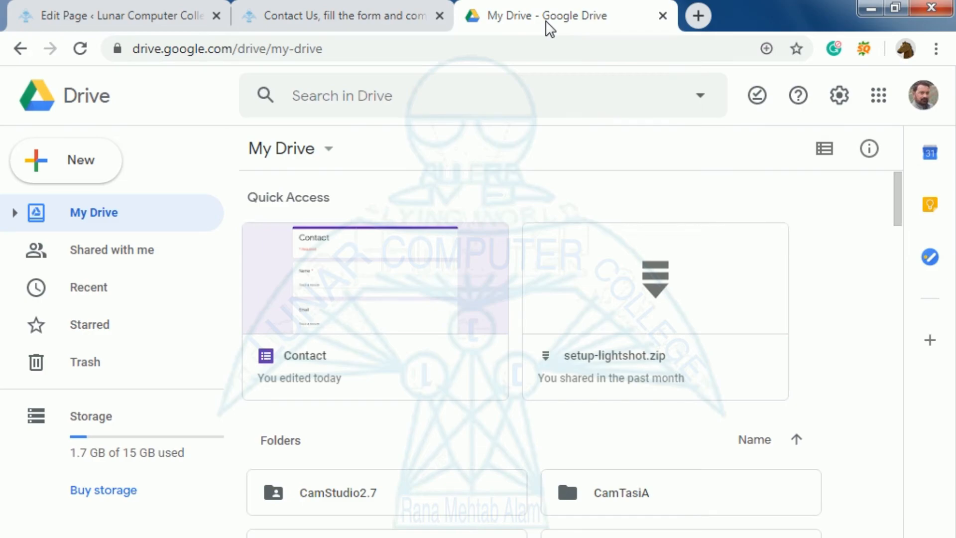
pyautogui.click(325, 159)
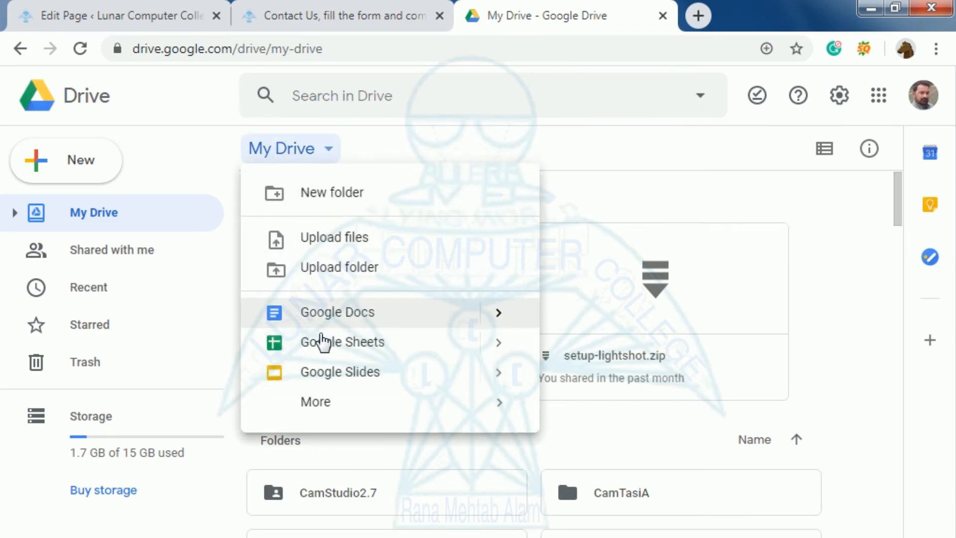
pyautogui.moveTo(321, 419)
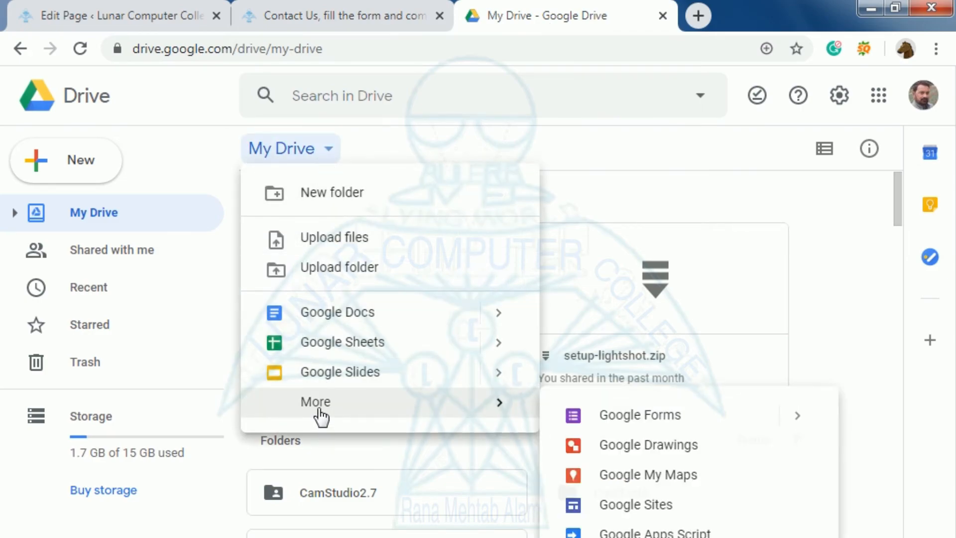
pyautogui.click(627, 418)
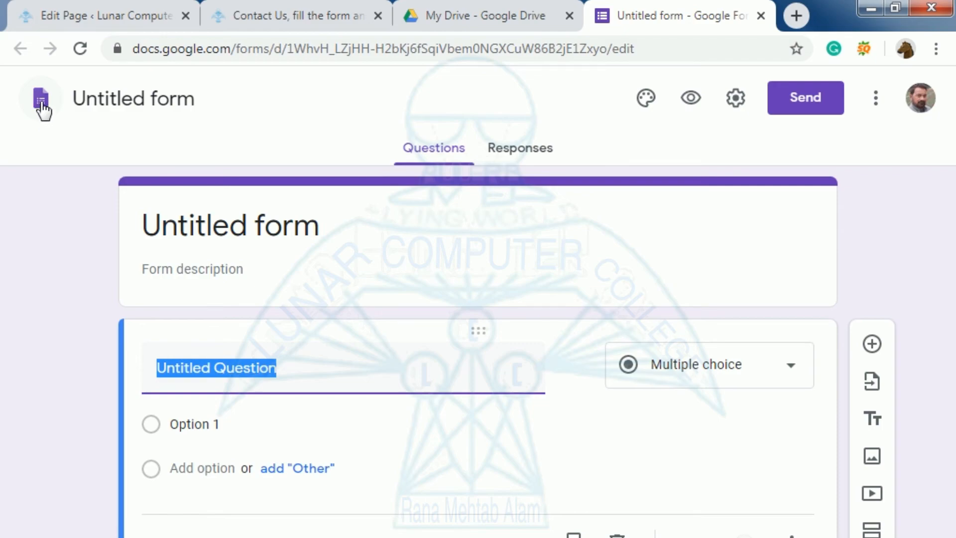
pyautogui.click(43, 102)
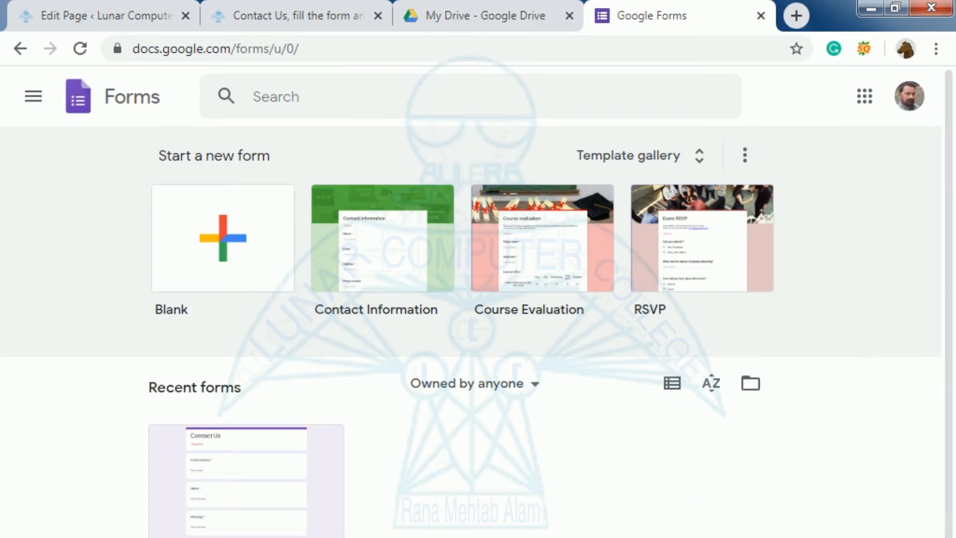
# Open the Contact Us form from the Recent forms list
pyautogui.scroll(-1, 506, 530)
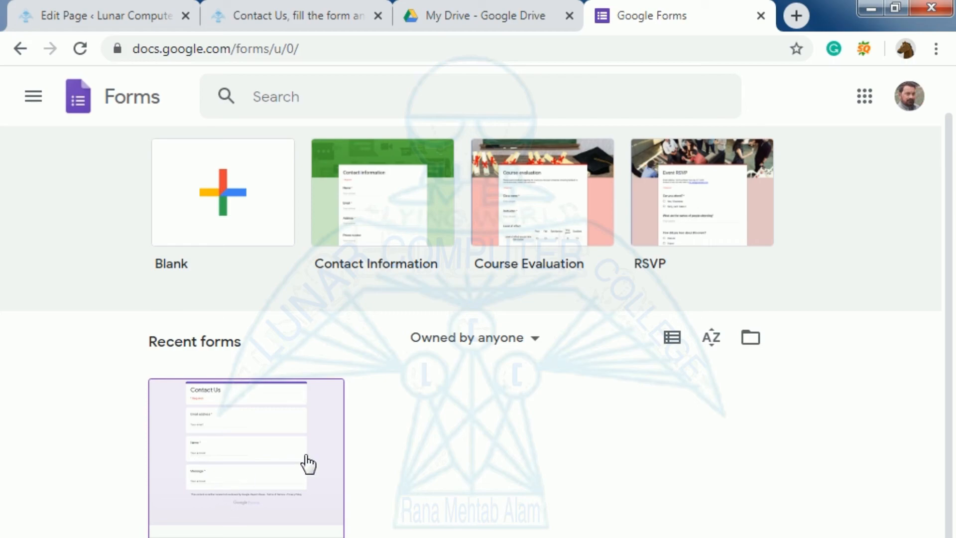
pyautogui.click(229, 478)
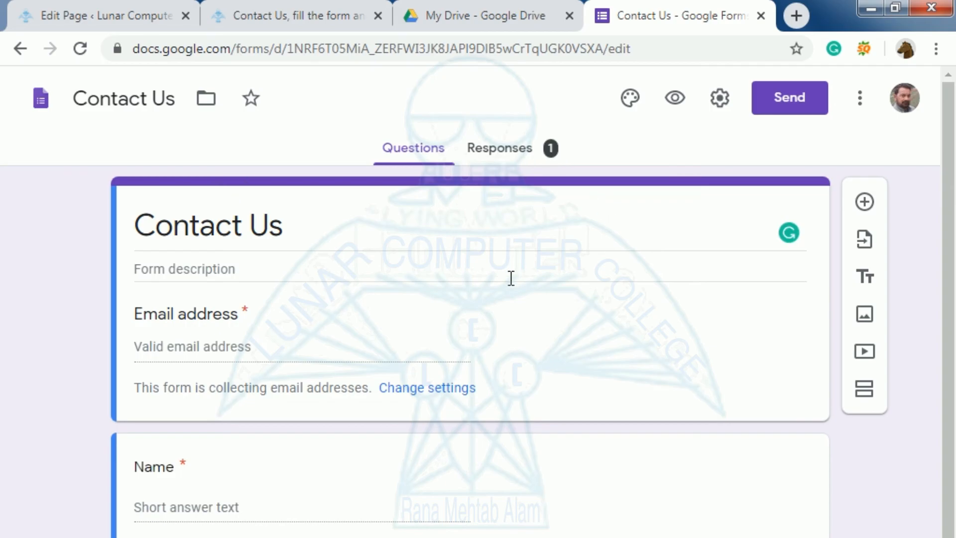
# Check the Responses summary showing the single test submission's email, name and message
pyautogui.click(496, 150)
pyautogui.scroll(-5, 512, 209)
pyautogui.scroll(4, 513, 214)
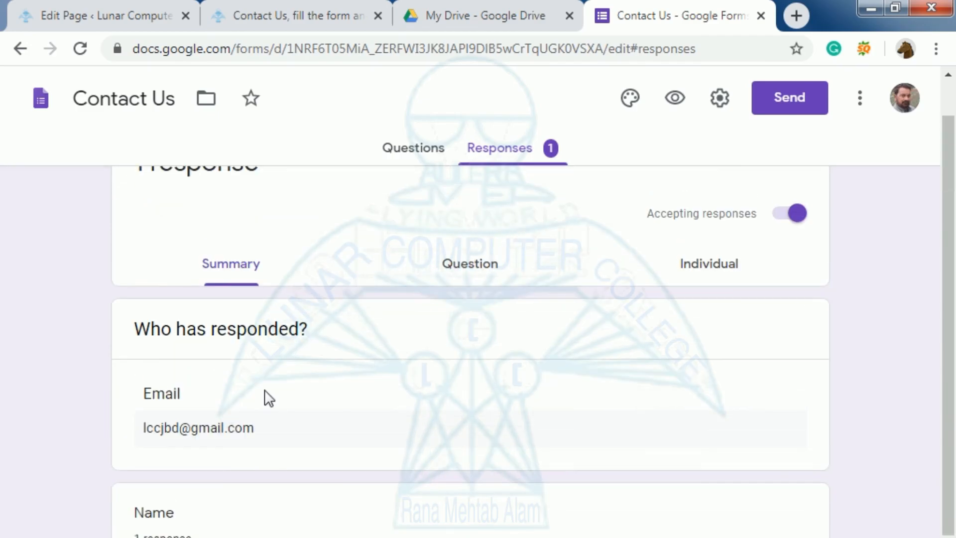
pyautogui.scroll(-4, 405, 456)
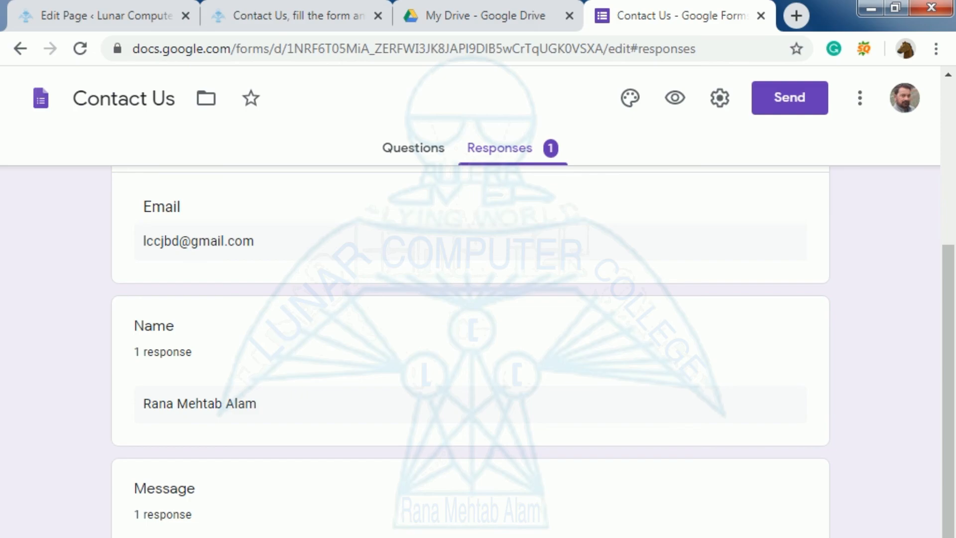
# Reload the college's Contact Us page via CONTACT US and scroll to the blank embedded form
pyautogui.click(266, 11)
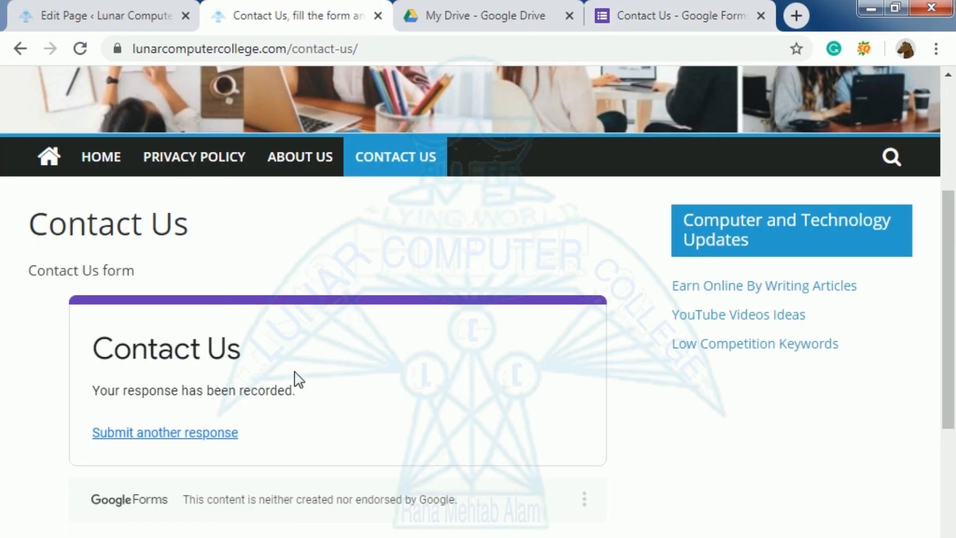
pyautogui.click(377, 158)
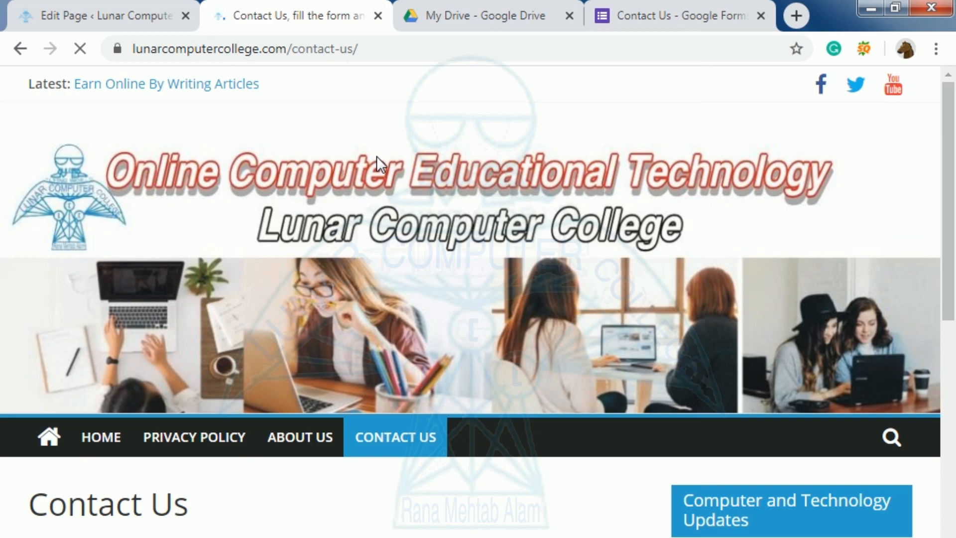
pyautogui.scroll(-4, 377, 159)
pyautogui.scroll(-3, 377, 165)
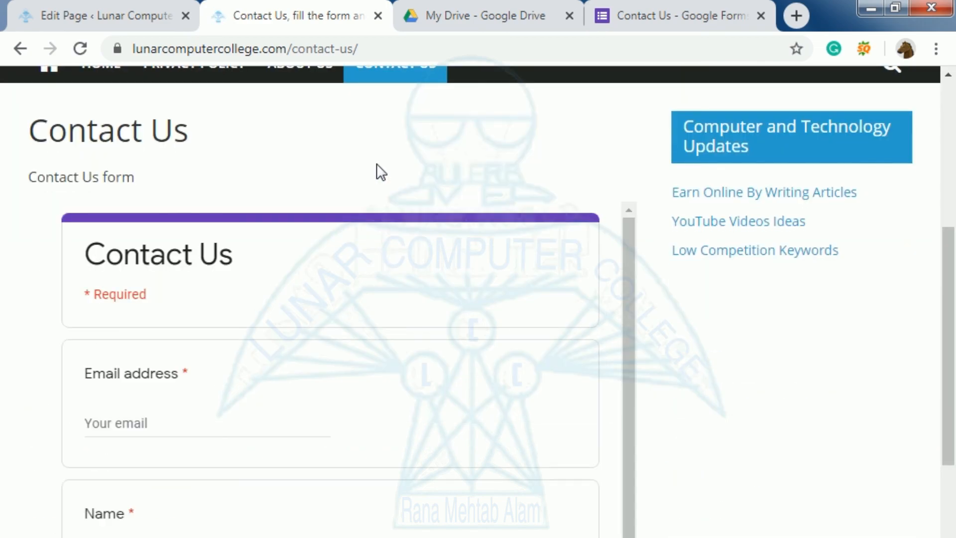
pyautogui.scroll(-5, 377, 164)
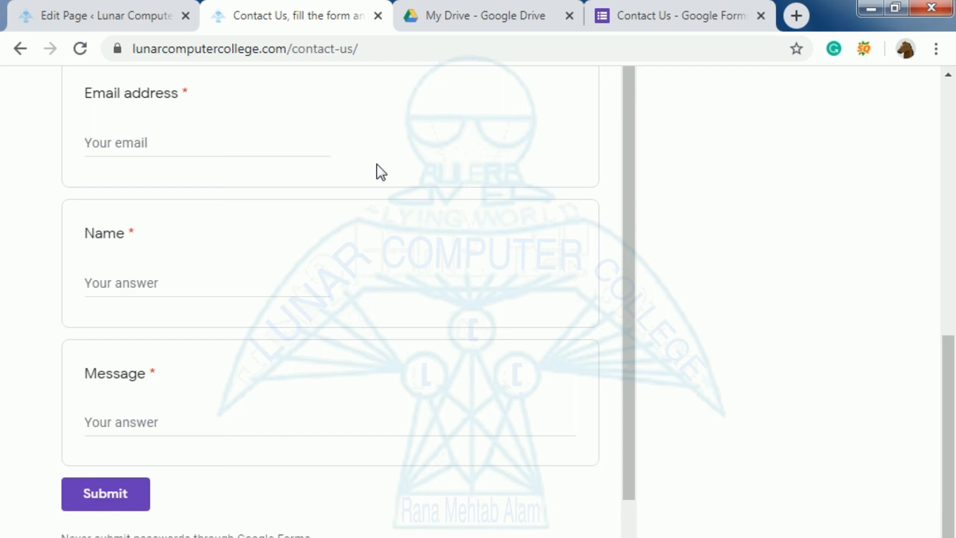
pyautogui.scroll(5, 377, 172)
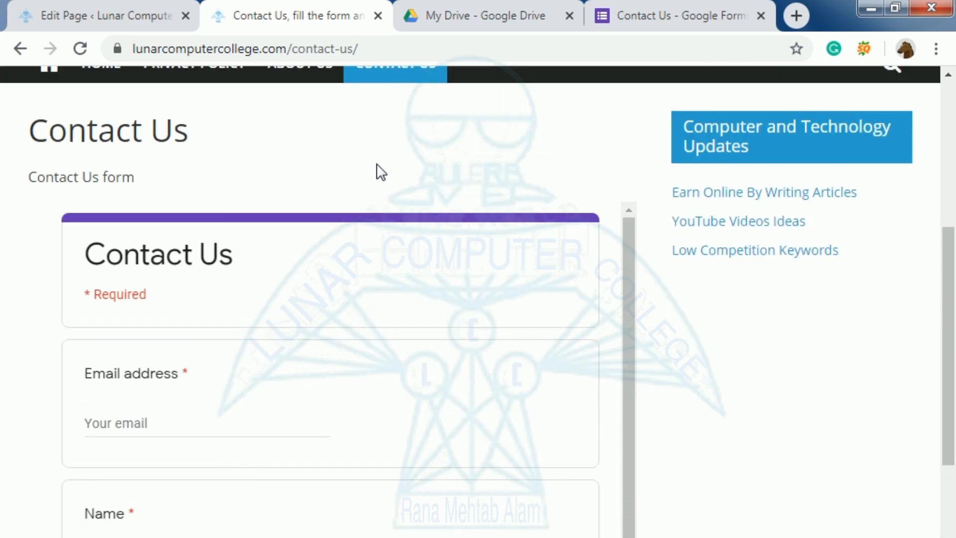